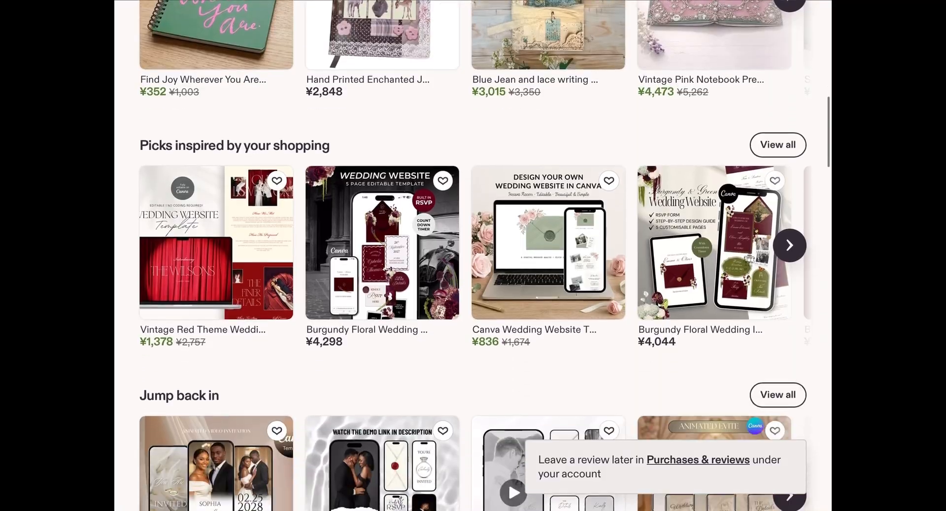
Step: Browse the recommended listings on the Etsy home page, including the wedding templates and birthday invitations
{"action": "scroll", "coordinate": [473, 255], "scroll_direction": "down", "scroll_amount": 10}
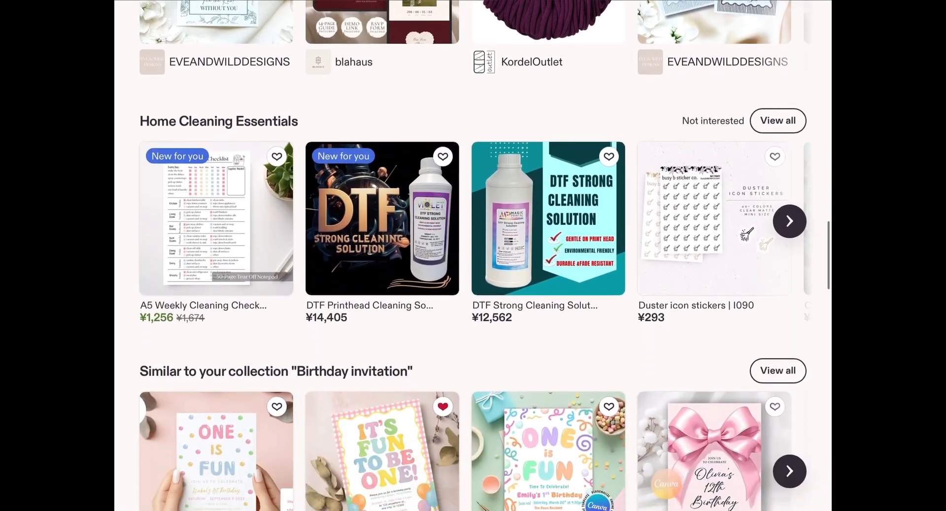
{"action": "scroll", "coordinate": [473, 256], "scroll_direction": "down", "scroll_amount": 5}
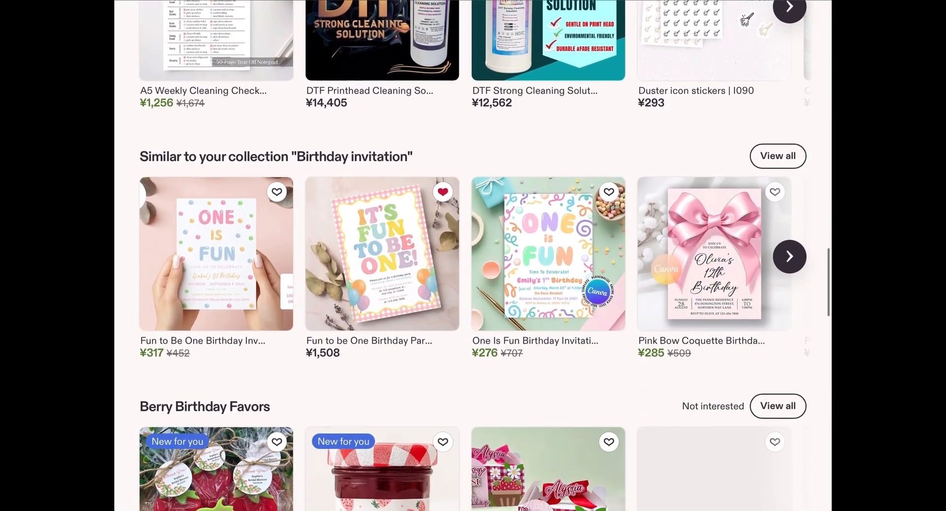
{"action": "scroll", "coordinate": [474, 256], "scroll_direction": "down", "scroll_amount": 2}
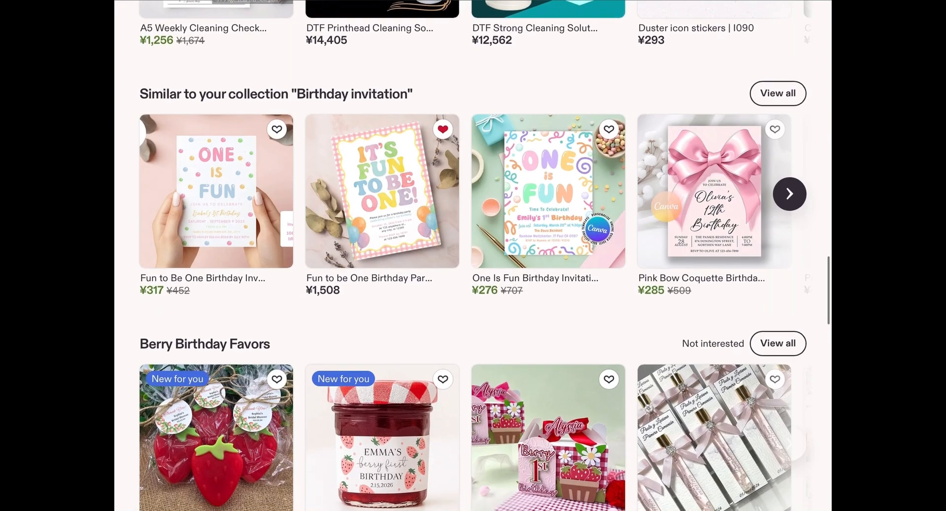
{"action": "scroll", "coordinate": [473, 256], "scroll_direction": "down", "scroll_amount": 12}
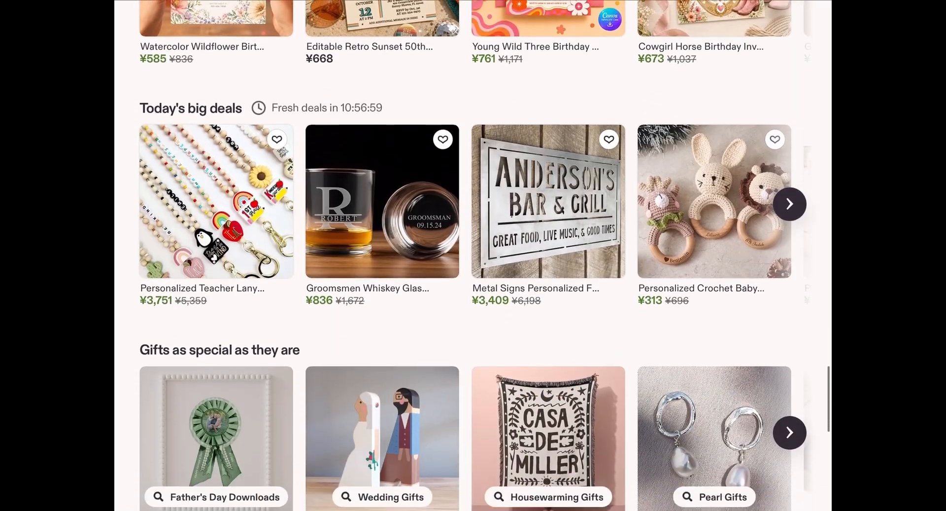
{"action": "scroll", "coordinate": [473, 255], "scroll_direction": "up", "scroll_amount": 15}
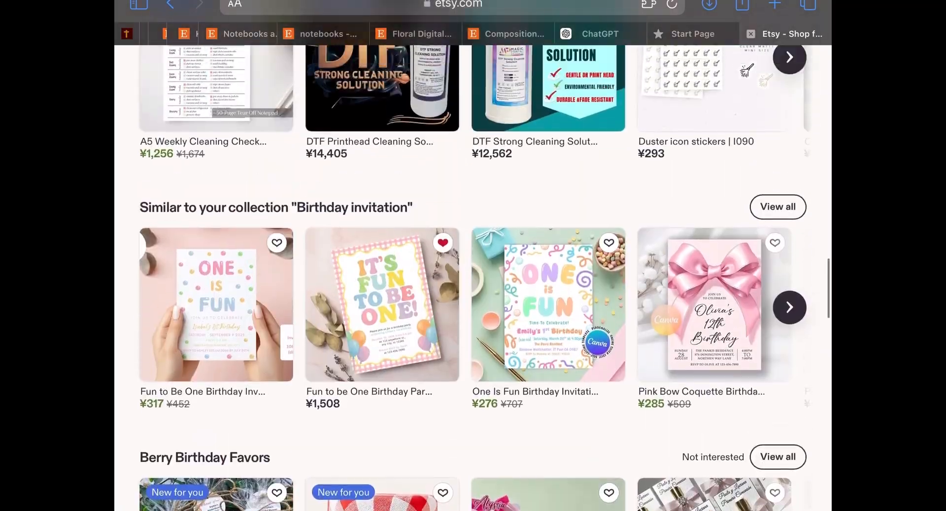
{"action": "scroll", "coordinate": [473, 256], "scroll_direction": "up", "scroll_amount": 15}
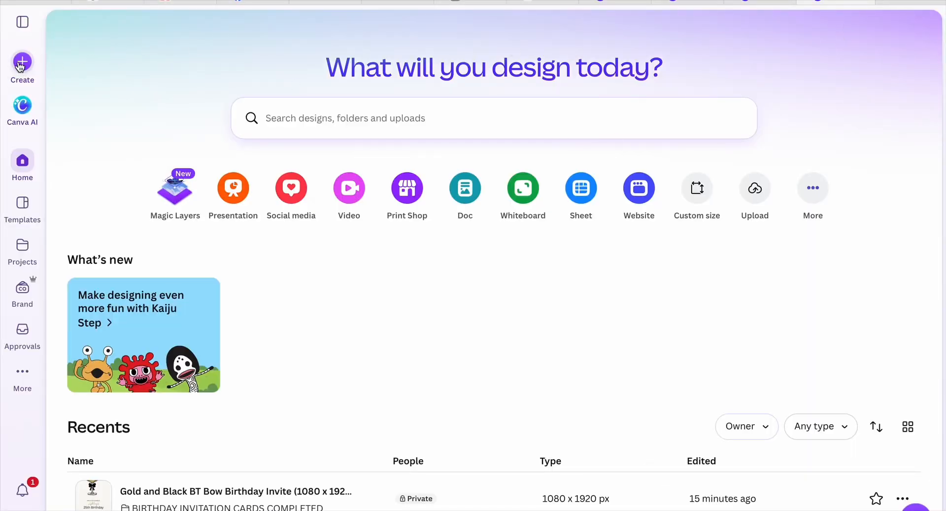
Step: Switch to Canva and create a new custom-size design, 2700 px wide and 2025 px high
{"action": "left_click", "coordinate": [705, 188]}
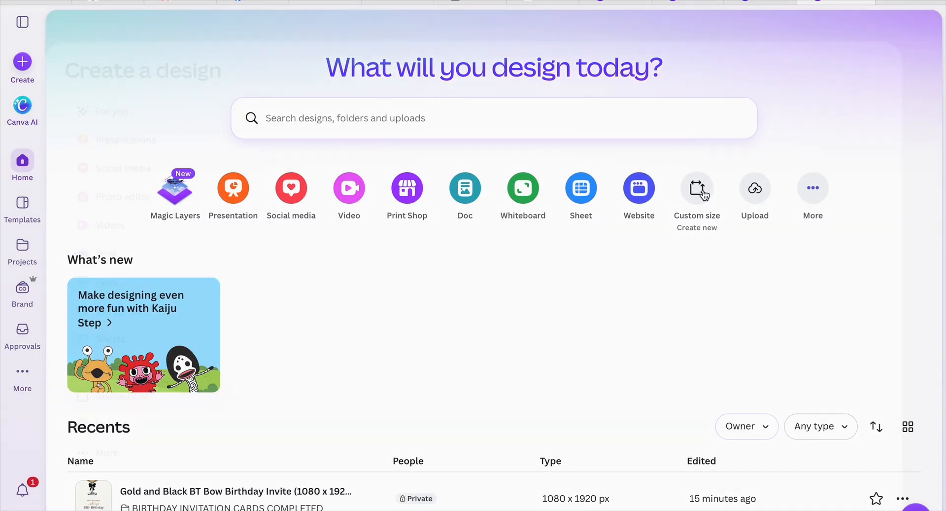
{"action": "left_click", "coordinate": [342, 120]}
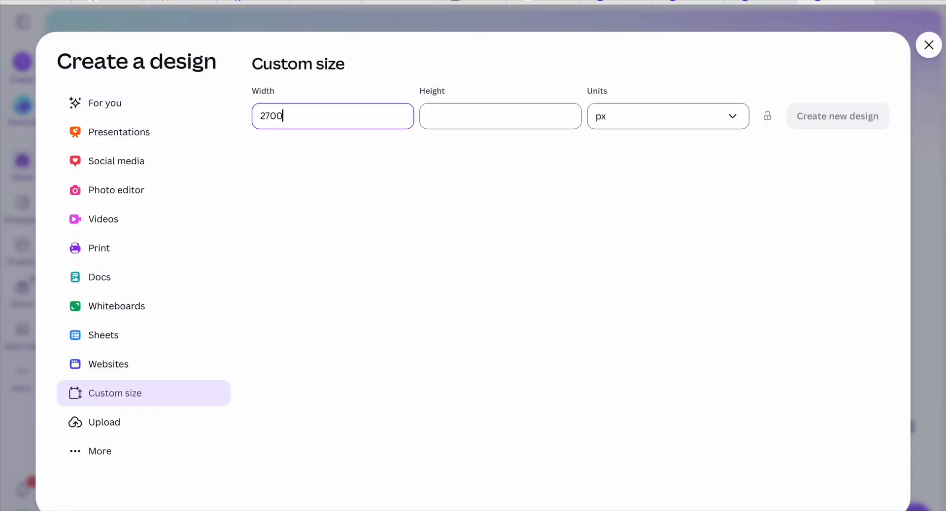
{"action": "left_click", "coordinate": [487, 111]}
{"action": "type", "text": "2025"}
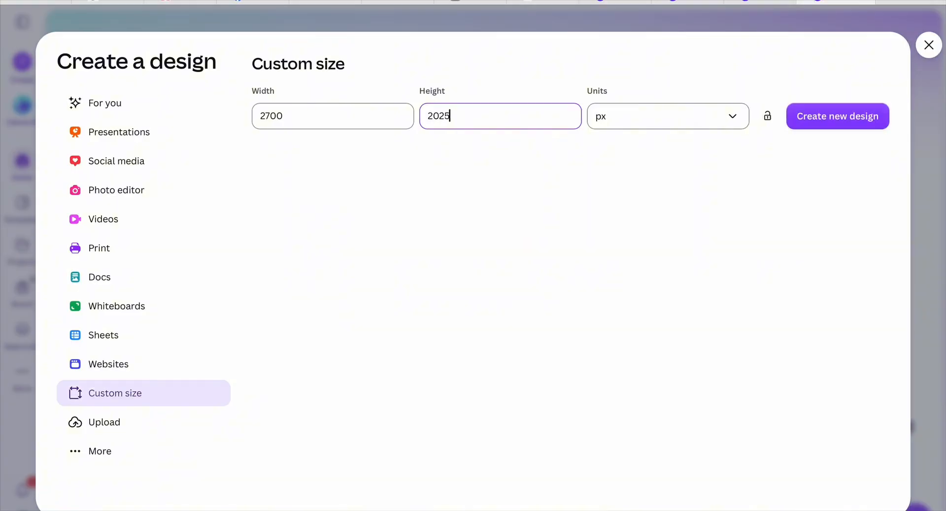
{"action": "left_click", "coordinate": [853, 113]}
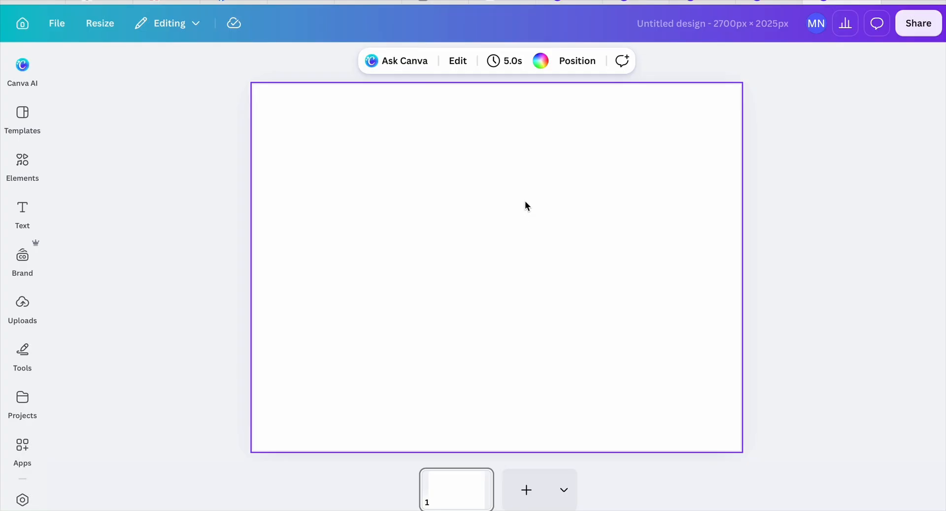
Step: Try the light blue and pale beige brand colors as the page background, and undo both changes
{"action": "left_click", "coordinate": [539, 61]}
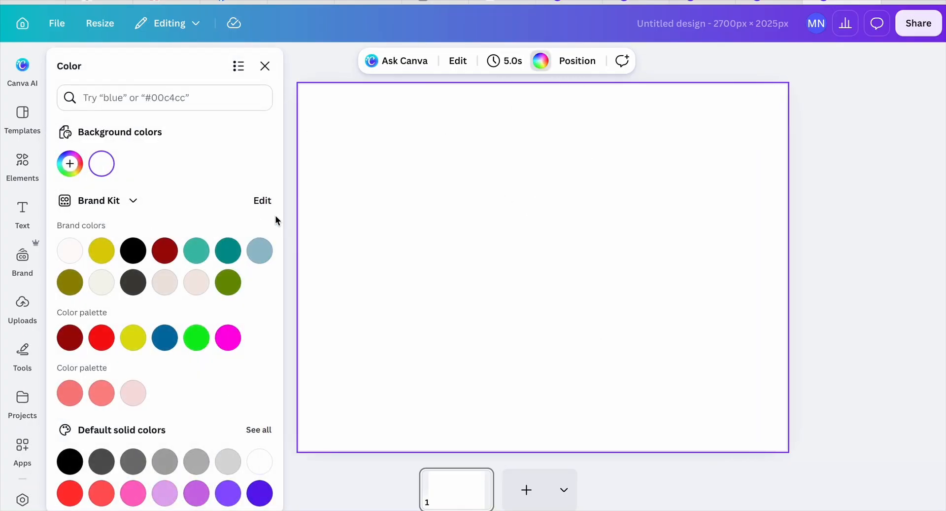
{"action": "left_click", "coordinate": [259, 251]}
{"action": "left_click", "coordinate": [164, 282]}
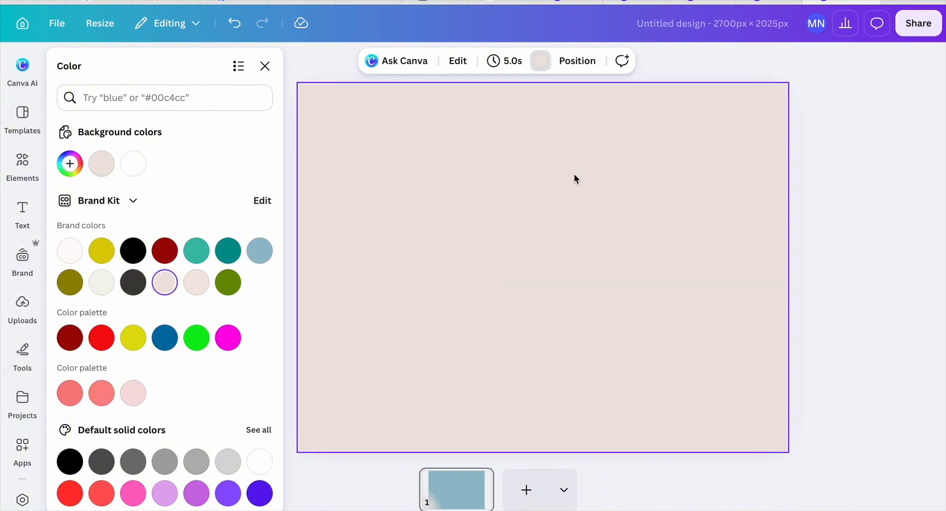
{"action": "left_click", "coordinate": [234, 23]}
{"action": "left_click", "coordinate": [235, 23]}
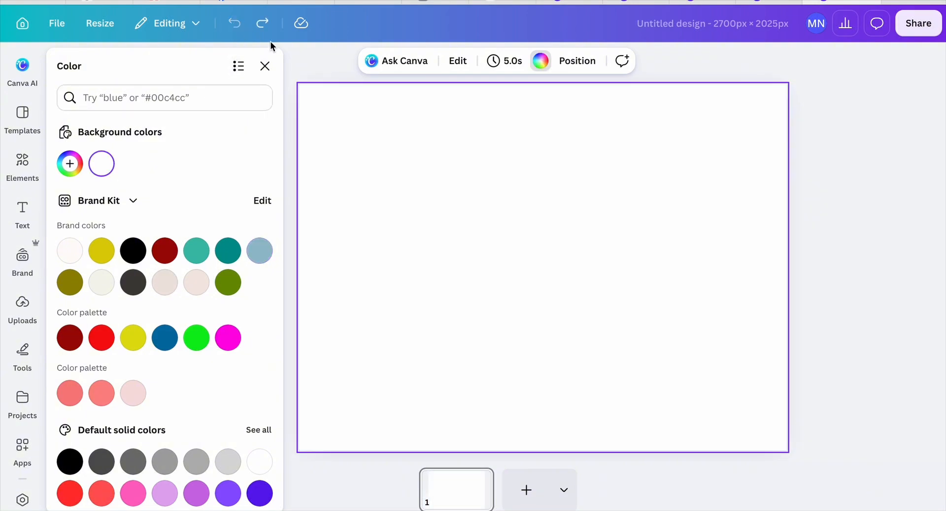
{"action": "left_click", "coordinate": [266, 66]}
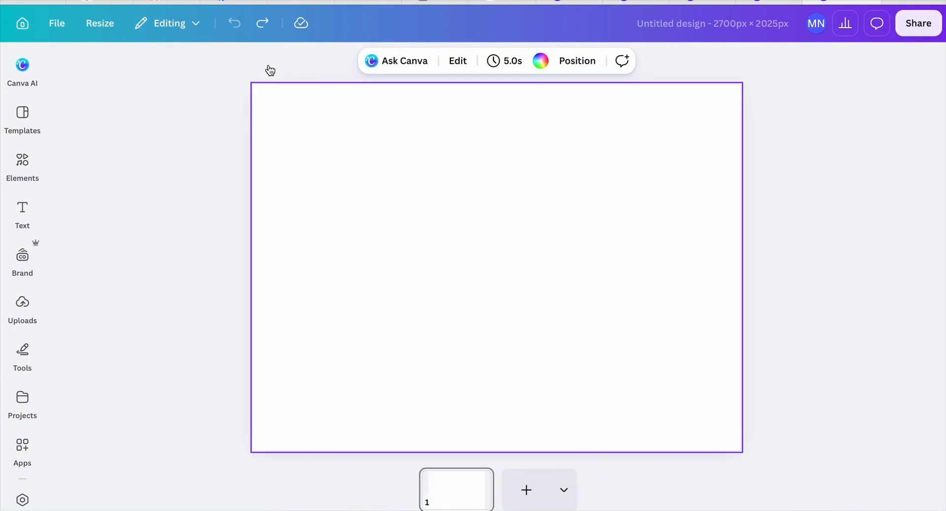
{"action": "left_click", "coordinate": [167, 161]}
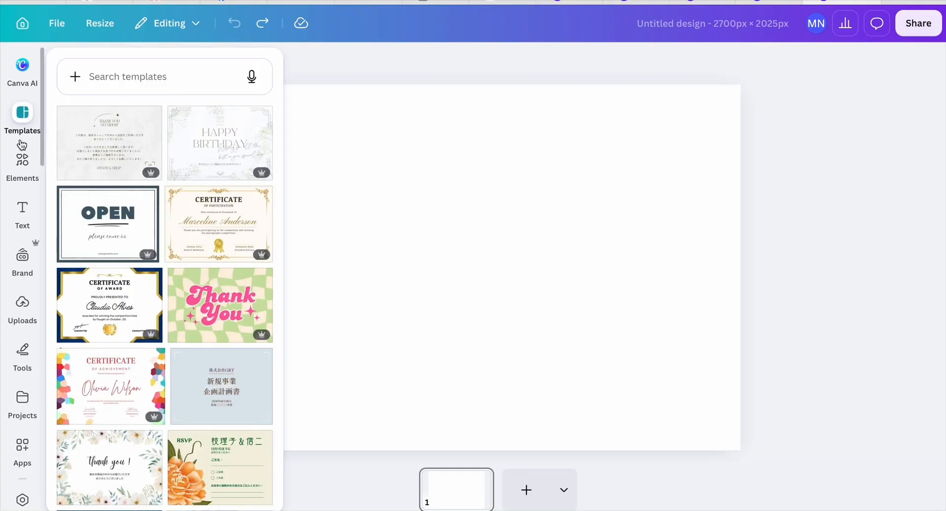
{"action": "left_click", "coordinate": [21, 176]}
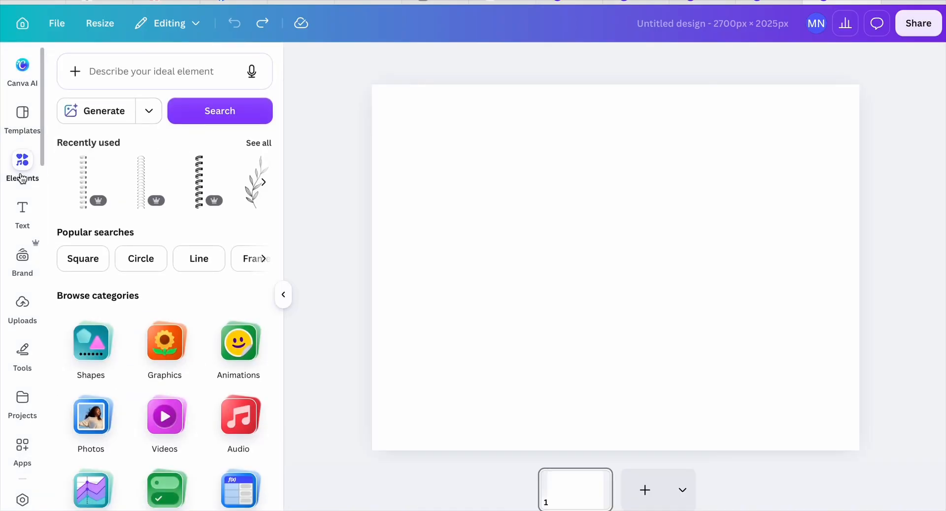
Step: Try the purple-yellow, turquoise-blue and purple-turquoise default gradients as the page background, and restore it to white
{"action": "left_click", "coordinate": [539, 120]}
{"action": "left_click", "coordinate": [541, 60]}
{"action": "scroll", "coordinate": [170, 328], "scroll_direction": "down", "scroll_amount": 5}
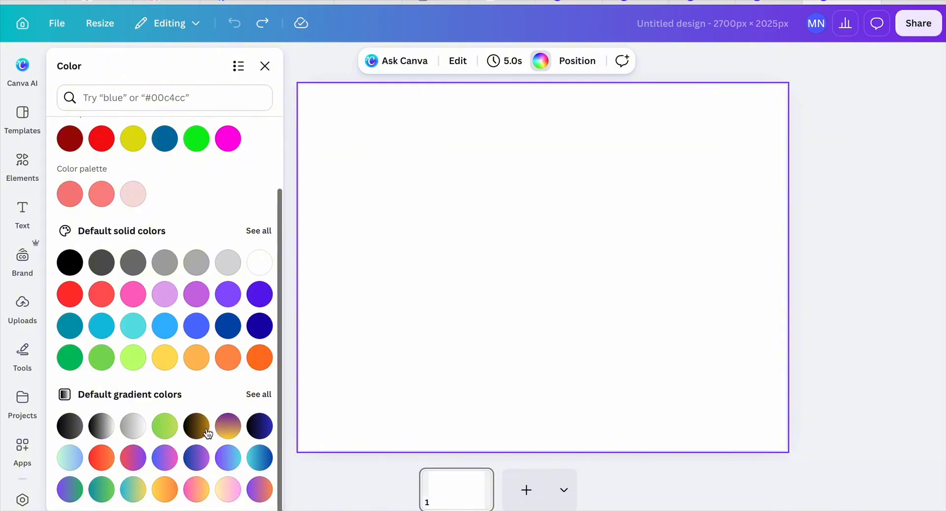
{"action": "left_click", "coordinate": [232, 424]}
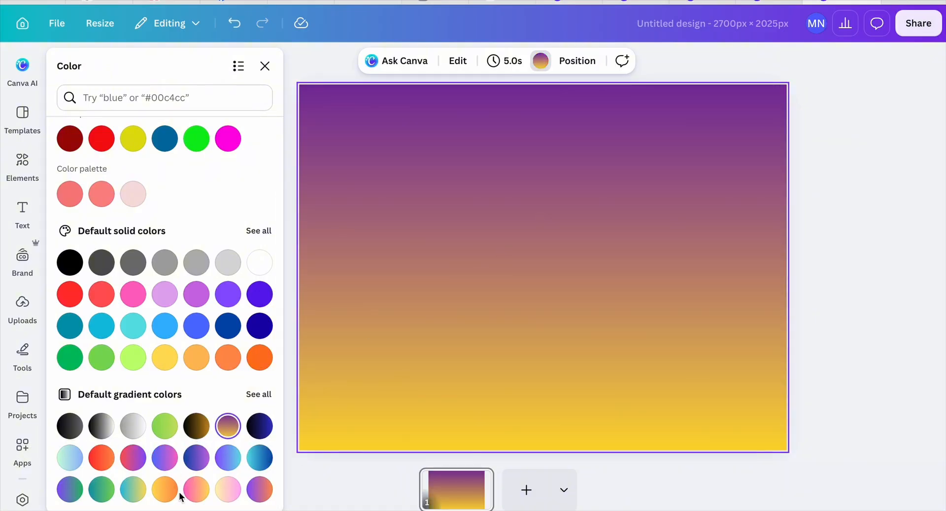
{"action": "left_click", "coordinate": [260, 457]}
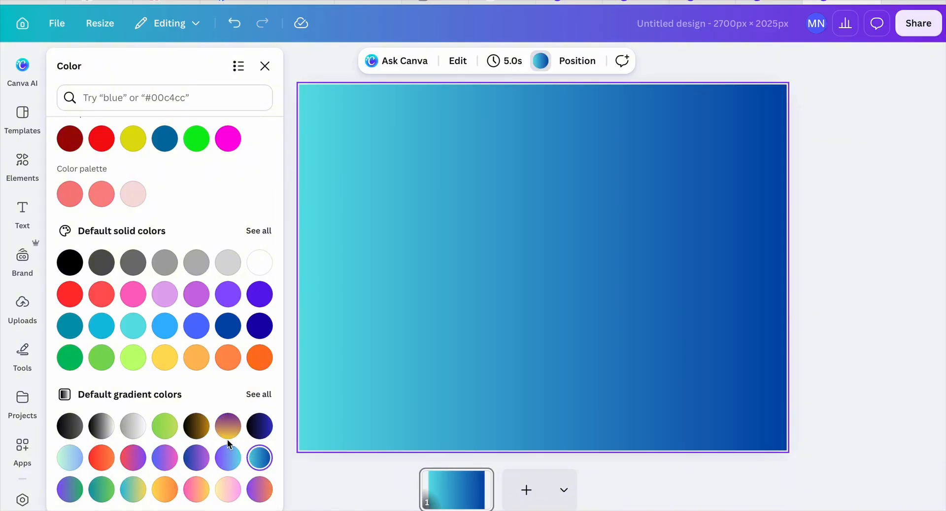
{"action": "left_click", "coordinate": [227, 455]}
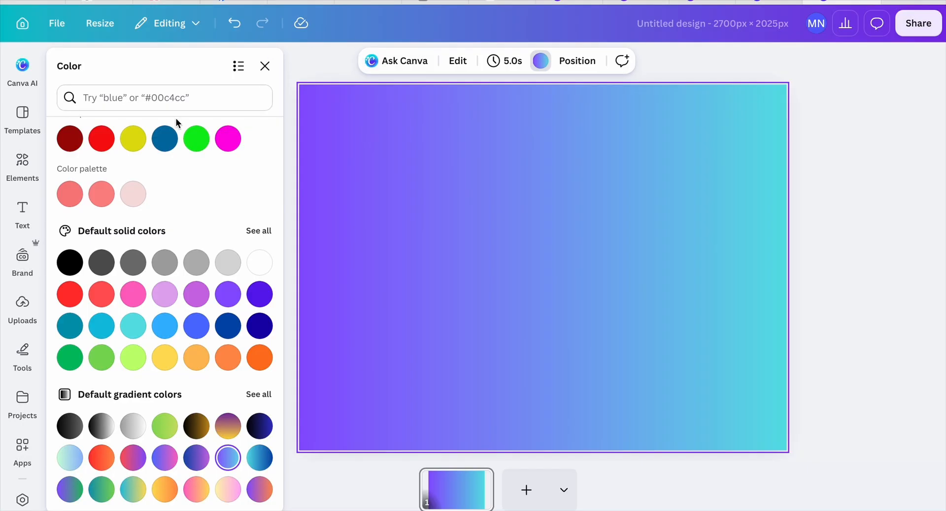
{"action": "scroll", "coordinate": [131, 197], "scroll_direction": "up", "scroll_amount": 5}
{"action": "left_click", "coordinate": [131, 165]}
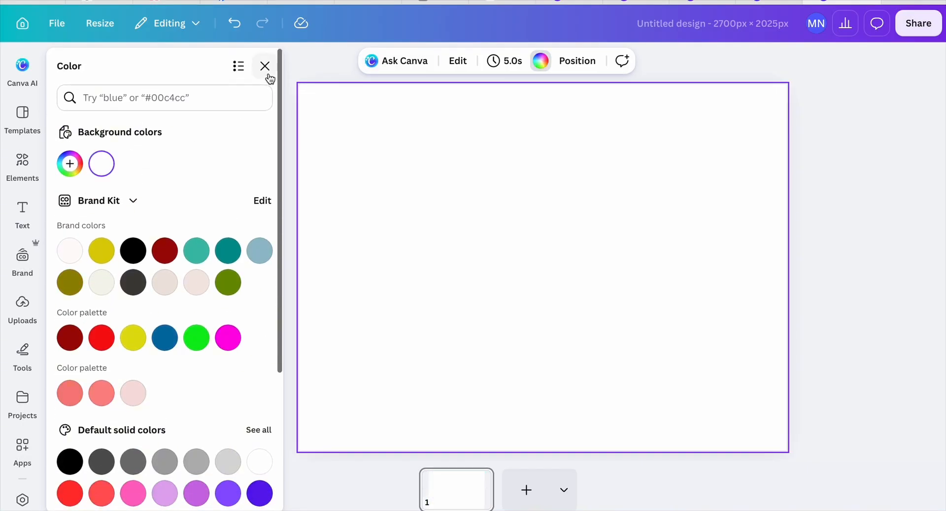
{"action": "left_click", "coordinate": [265, 66]}
Step: Search the stock photos for "wedding background" and look through the results
{"action": "scroll", "coordinate": [23, 247], "scroll_direction": "down", "scroll_amount": 5}
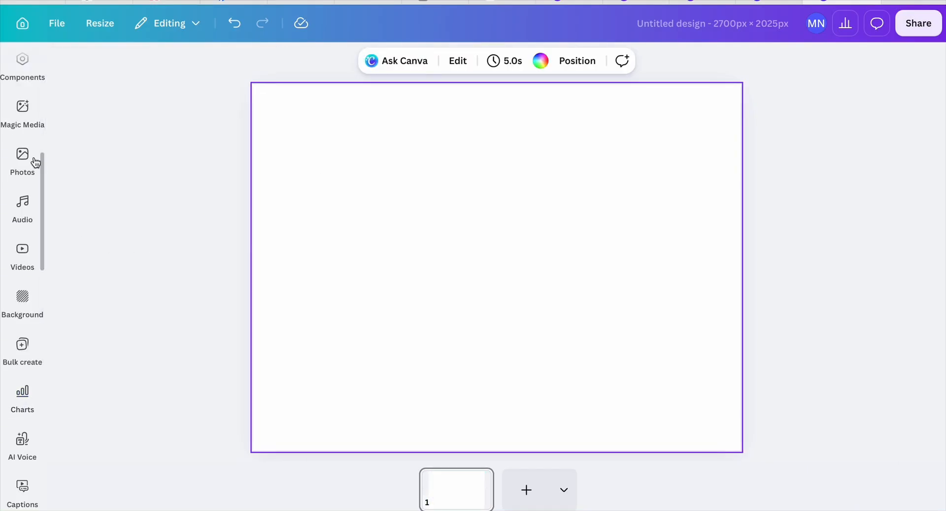
{"action": "left_click", "coordinate": [22, 156]}
{"action": "left_click", "coordinate": [169, 72]}
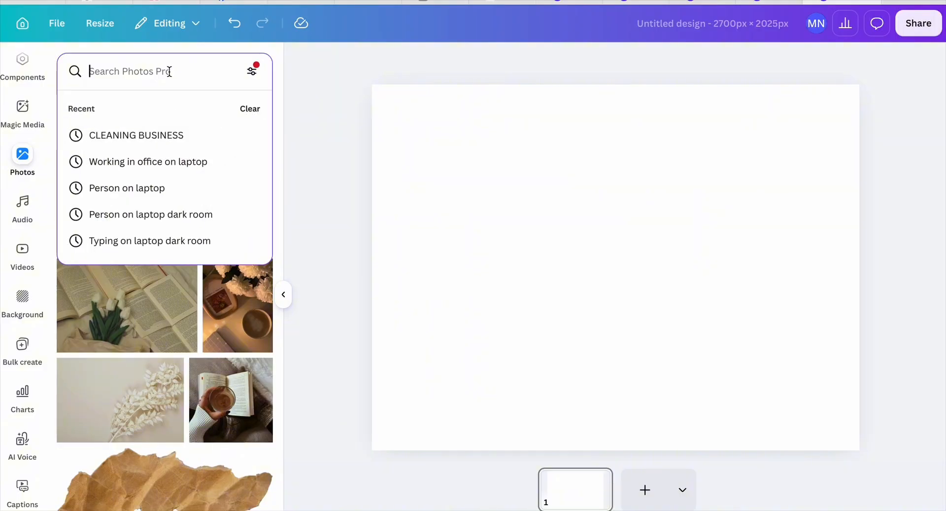
{"action": "type", "text": "wedding back"}
{"action": "left_click", "coordinate": [161, 130]}
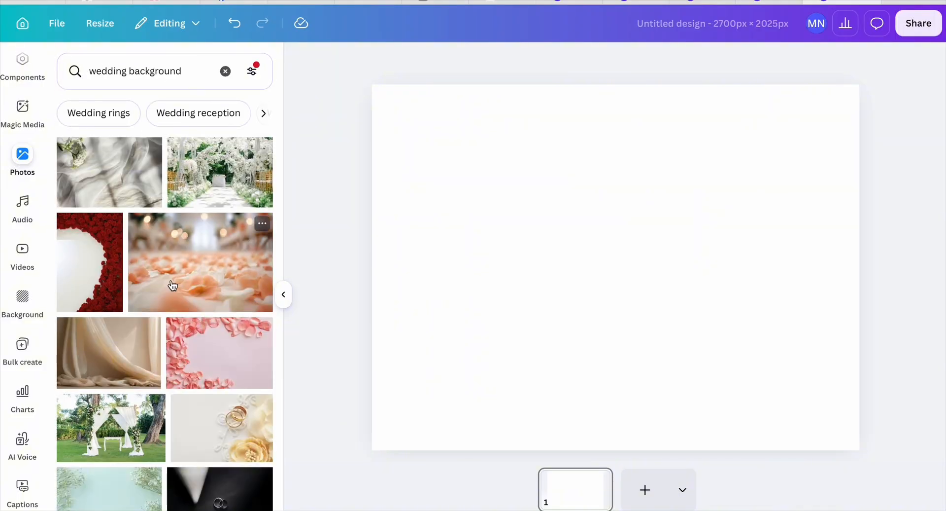
{"action": "scroll", "coordinate": [223, 293], "scroll_direction": "down", "scroll_amount": 1}
{"action": "scroll", "coordinate": [191, 371], "scroll_direction": "down", "scroll_amount": 2}
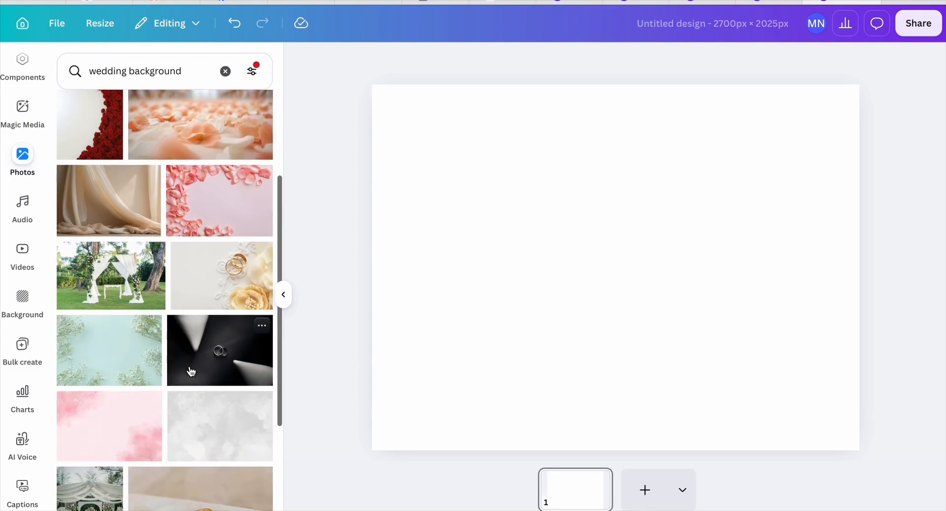
Step: Add the mint photo framed by small white flowers and set it as the page background
{"action": "left_click", "coordinate": [127, 351]}
{"action": "scroll", "coordinate": [131, 348], "scroll_direction": "down", "scroll_amount": 5}
{"action": "left_click_drag", "start_coordinate": [603, 167], "coordinate": [568, 124]}
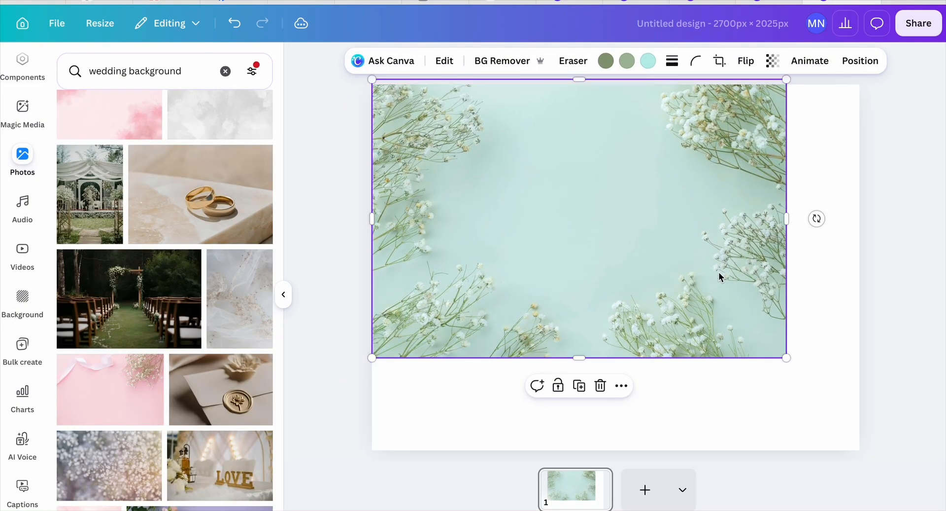
{"action": "left_click", "coordinate": [620, 387]}
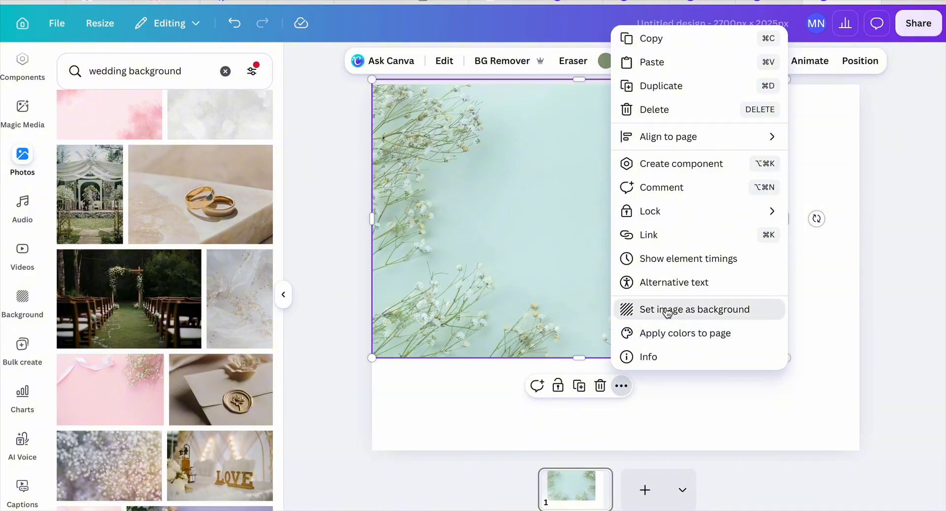
{"action": "left_click", "coordinate": [661, 312]}
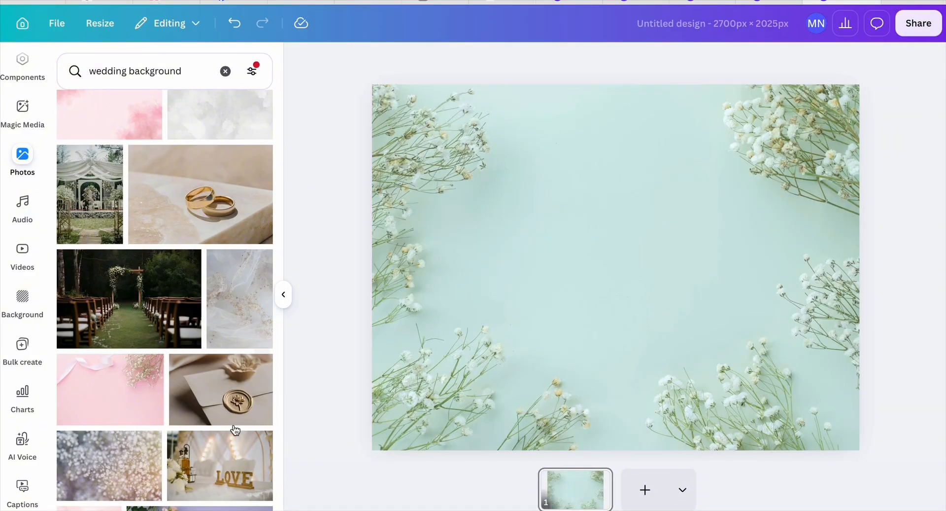
Step: Add the pink photo with the white ribbon and flowers and set it as the page background
{"action": "left_click", "coordinate": [124, 411]}
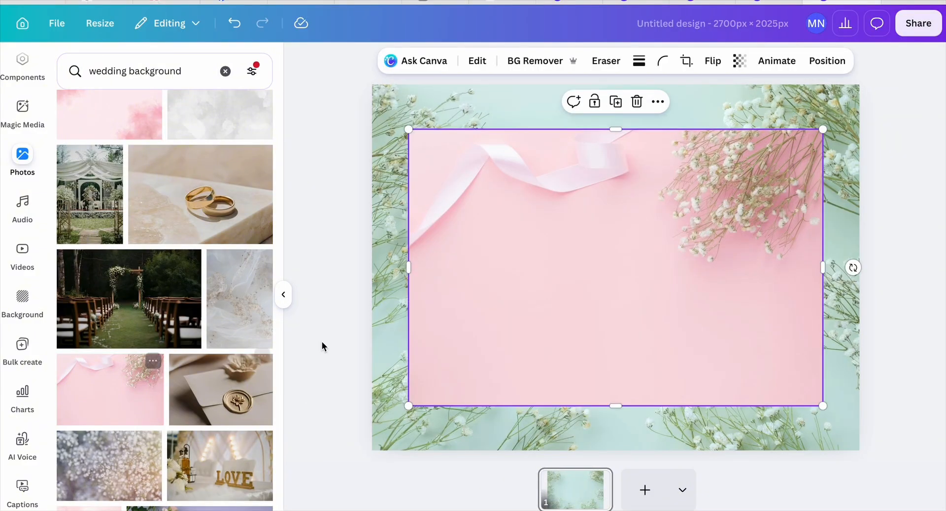
{"action": "left_click", "coordinate": [659, 101]}
{"action": "left_click", "coordinate": [697, 407]}
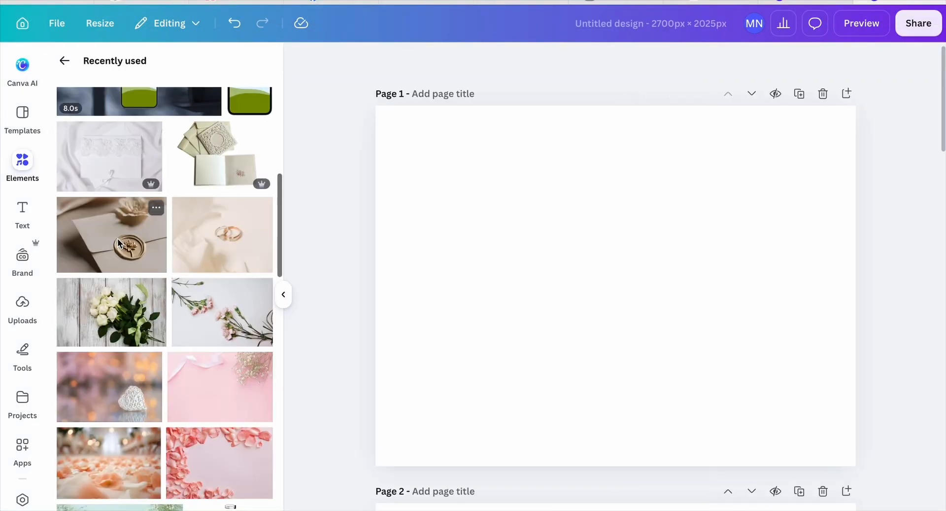
Step: Add the recently used wax-sealed envelope photo to page 1, align it to the upper-left corner and enlarge it to cover the page
{"action": "left_click", "coordinate": [110, 236]}
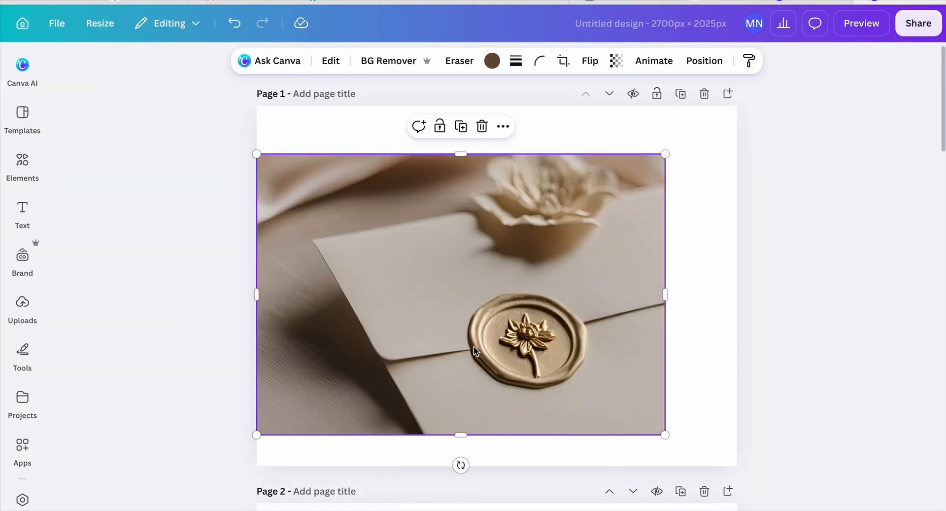
{"action": "left_click_drag", "start_coordinate": [481, 346], "coordinate": [482, 300]}
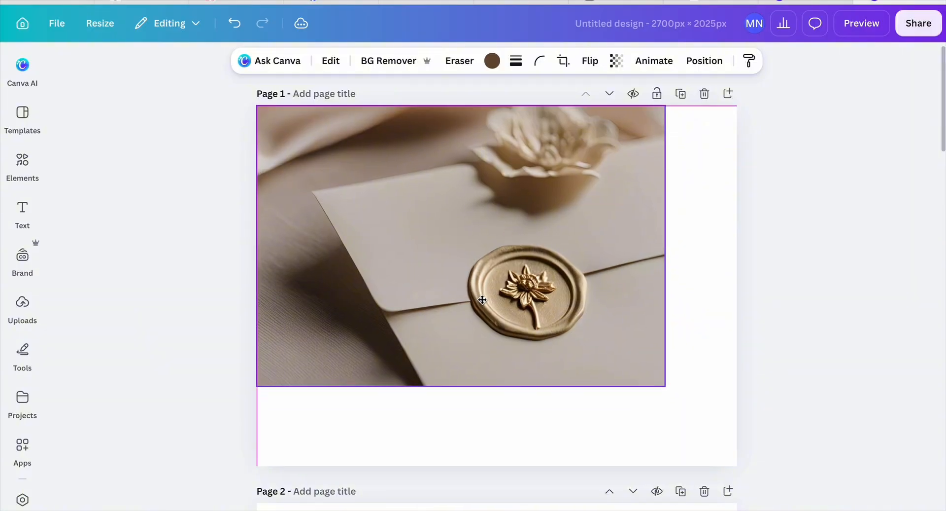
{"action": "left_click_drag", "start_coordinate": [665, 385], "coordinate": [758, 510]}
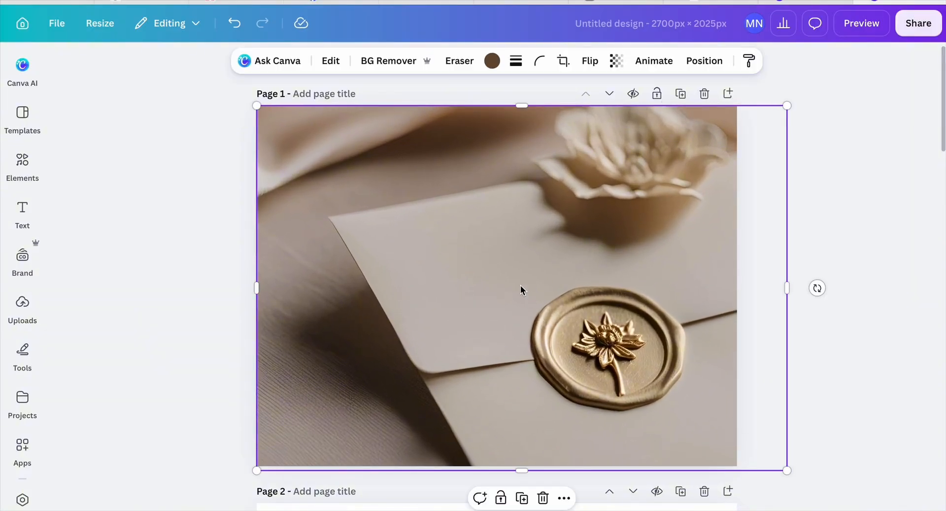
{"action": "left_click", "coordinate": [166, 217]}
Step: Search the elements for "mockups", show all mockup results and add the upright smartphone mockup to page 1
{"action": "left_click", "coordinate": [22, 163]}
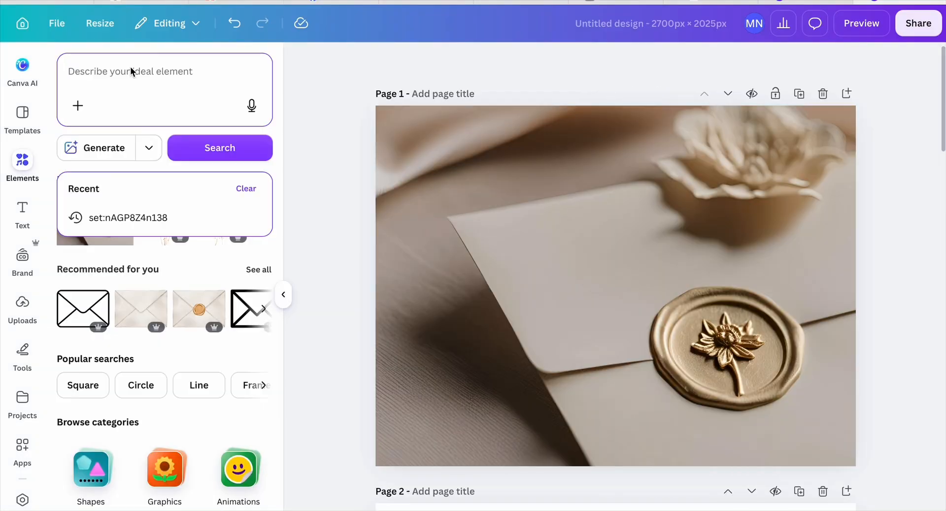
{"action": "left_click", "coordinate": [133, 73]}
{"action": "type", "text": "mockups"}
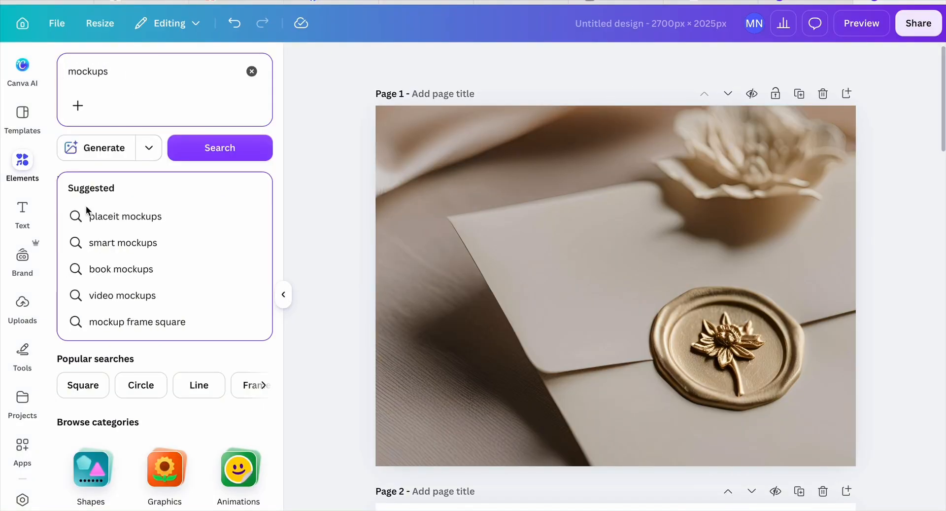
{"action": "key", "text": "Return"}
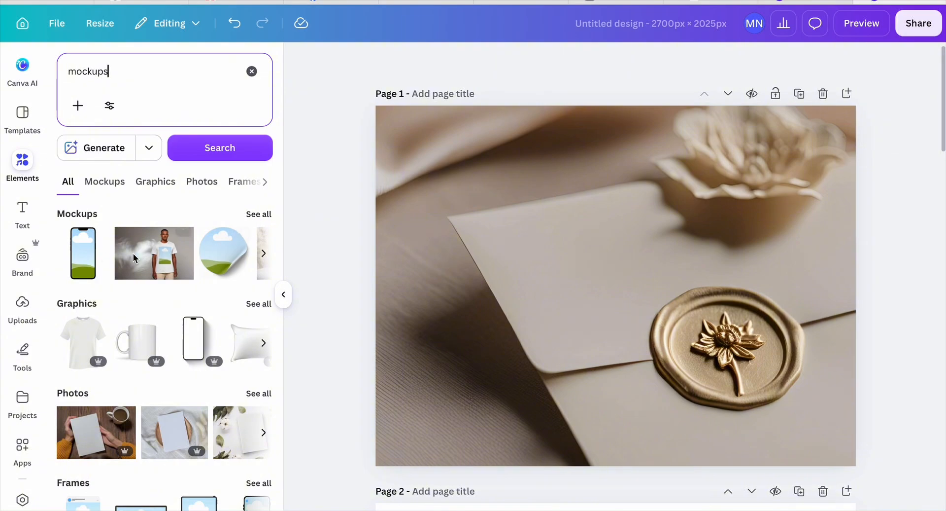
{"action": "left_click", "coordinate": [265, 214]}
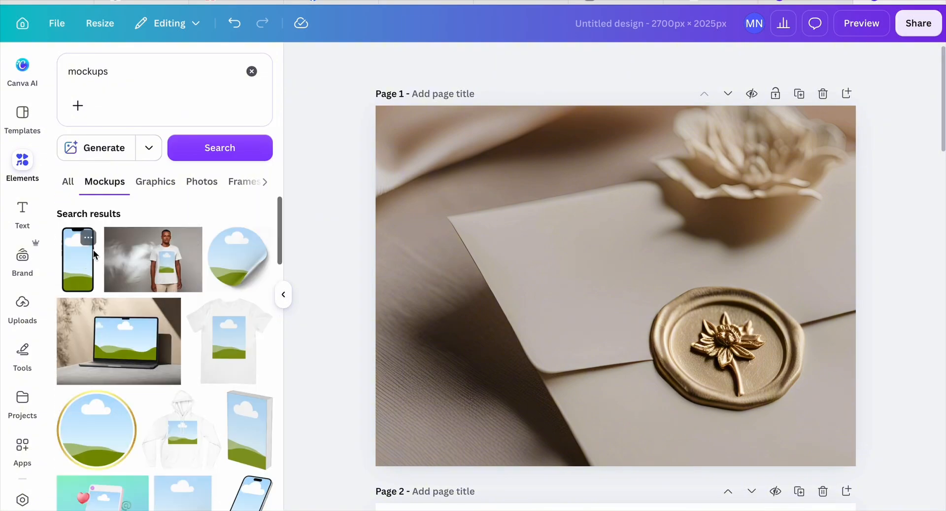
{"action": "left_click", "coordinate": [81, 259]}
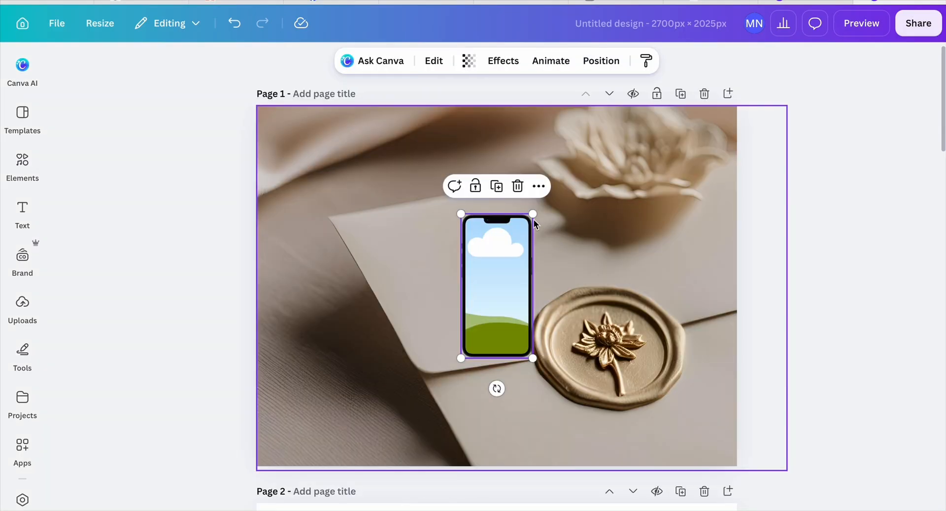
Step: Enlarge the smartphone mockup to most of page 1's height and position it near the page centre
{"action": "left_click_drag", "start_coordinate": [534, 221], "coordinate": [569, 141]}
{"action": "left_click_drag", "start_coordinate": [512, 288], "coordinate": [495, 301]}
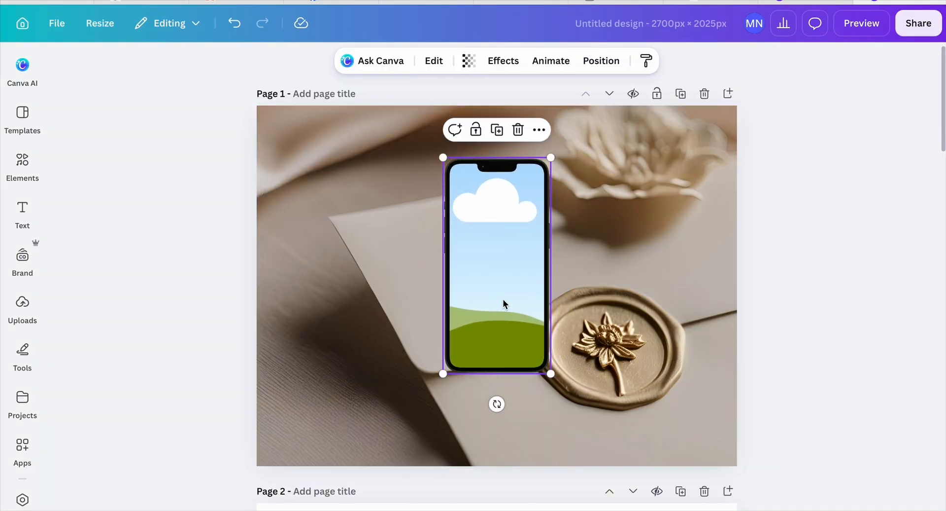
{"action": "left_click_drag", "start_coordinate": [443, 373], "coordinate": [433, 439]}
{"action": "left_click_drag", "start_coordinate": [486, 333], "coordinate": [490, 325]}
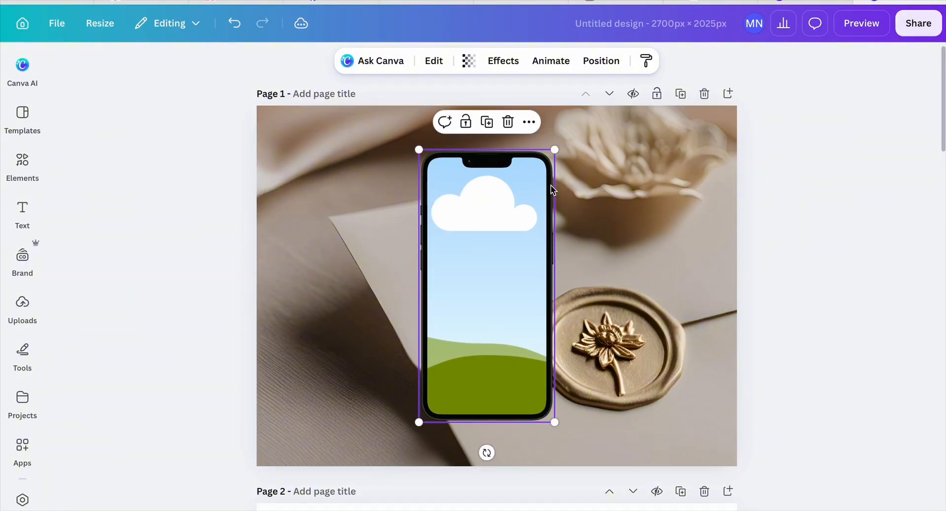
{"action": "left_click_drag", "start_coordinate": [554, 149], "coordinate": [564, 132]}
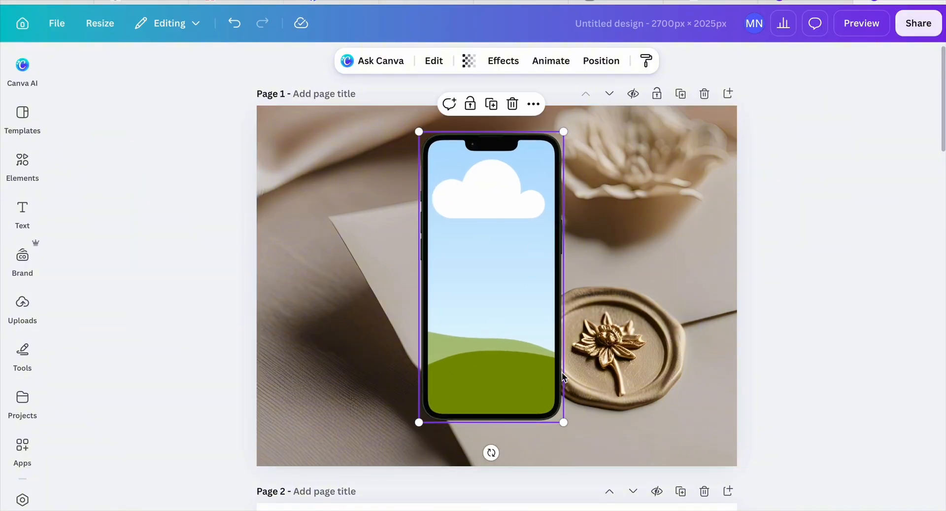
{"action": "left_click", "coordinate": [628, 374]}
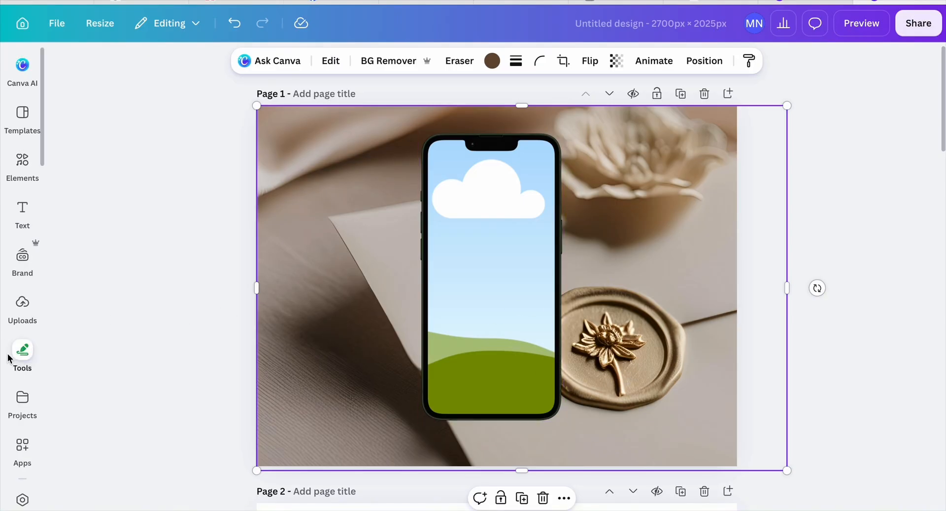
Step: Add the uploaded champagne-glass 25th birthday invitation, narrow it slightly from its right edge and place it inside the phone mockup's screen
{"action": "left_click", "coordinate": [22, 306]}
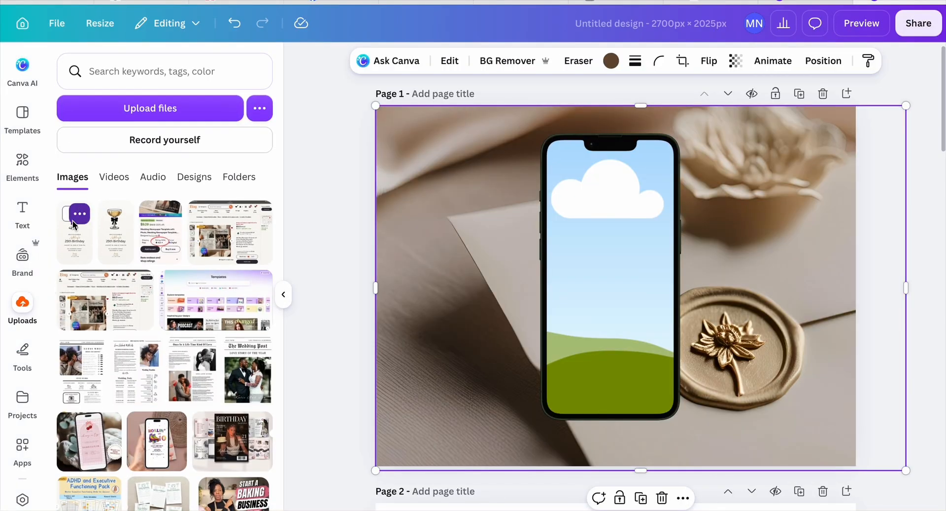
{"action": "left_click", "coordinate": [74, 235]}
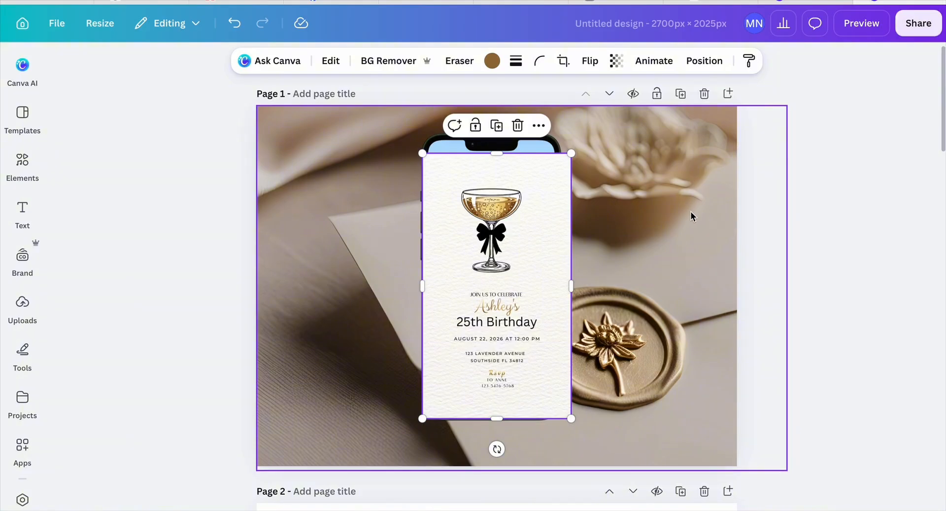
{"action": "left_click", "coordinate": [684, 296]}
{"action": "left_click", "coordinate": [567, 291]}
{"action": "left_click_drag", "start_coordinate": [572, 288], "coordinate": [567, 285]}
{"action": "left_click", "coordinate": [642, 277]}
{"action": "left_click", "coordinate": [507, 288]}
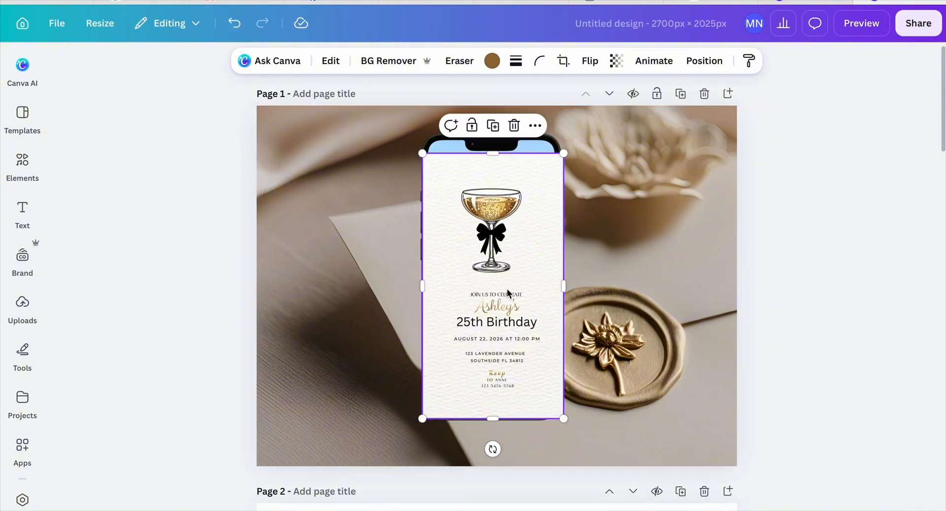
{"action": "left_click_drag", "start_coordinate": [506, 288], "coordinate": [659, 273]}
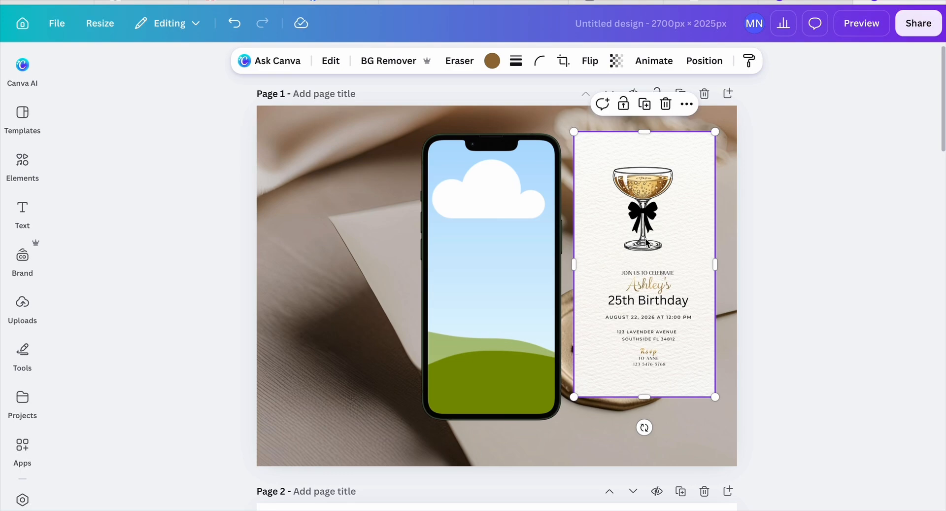
{"action": "left_click_drag", "start_coordinate": [647, 243], "coordinate": [503, 255]}
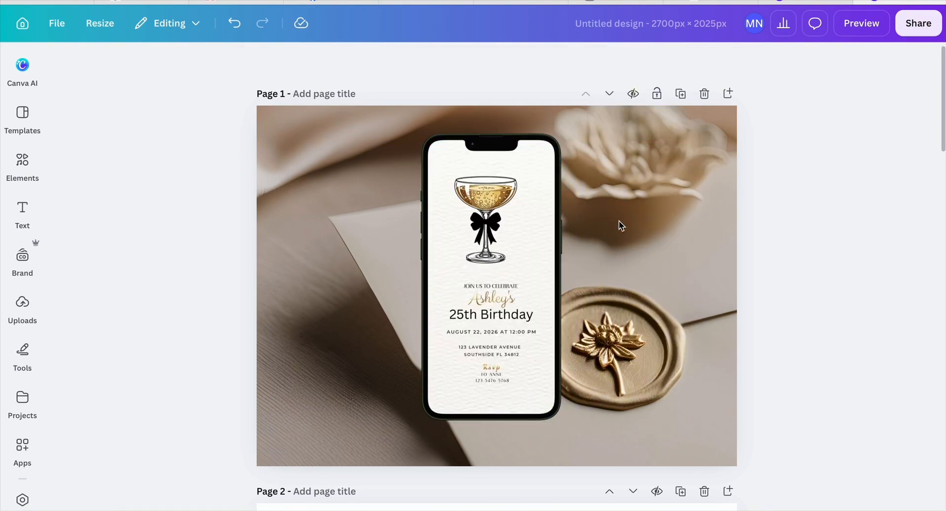
Step: Enlarge the filled phone mockup on page 1 so that it reaches close to the lower page edge
{"action": "left_click", "coordinate": [557, 399]}
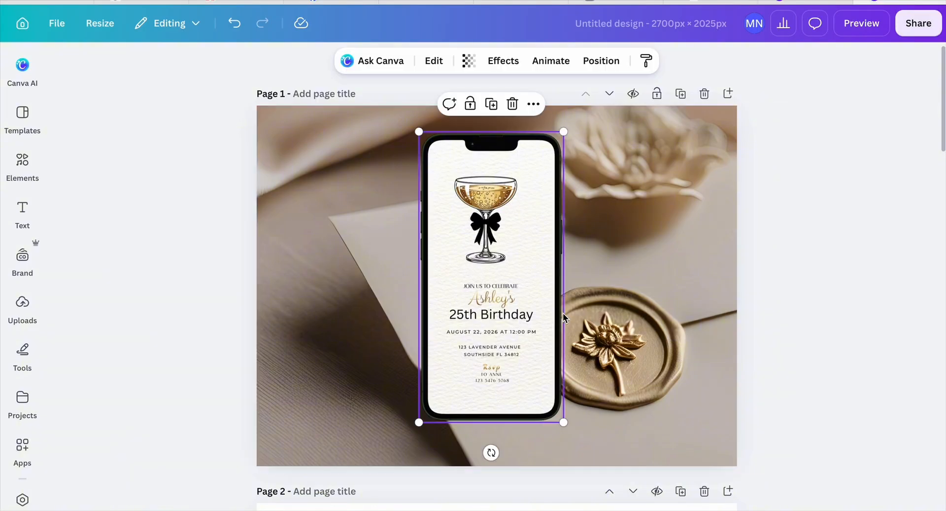
{"action": "left_click_drag", "start_coordinate": [562, 420], "coordinate": [583, 456]}
{"action": "left_click", "coordinate": [635, 351]}
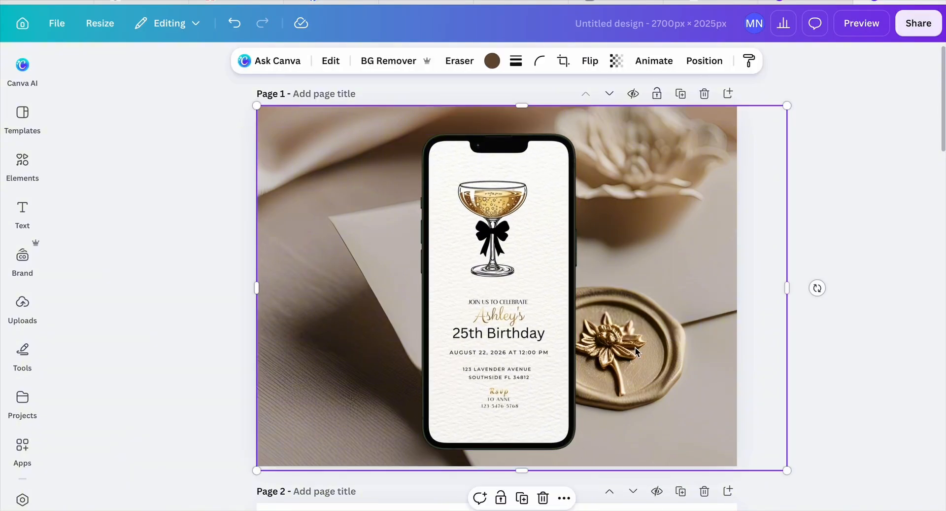
Step: Add the recently used single gold glitter balloon, enlarge it to about 351 × 701 and tilt it in the page area left of the phone
{"action": "left_click", "coordinate": [68, 147]}
{"action": "left_click", "coordinate": [14, 183]}
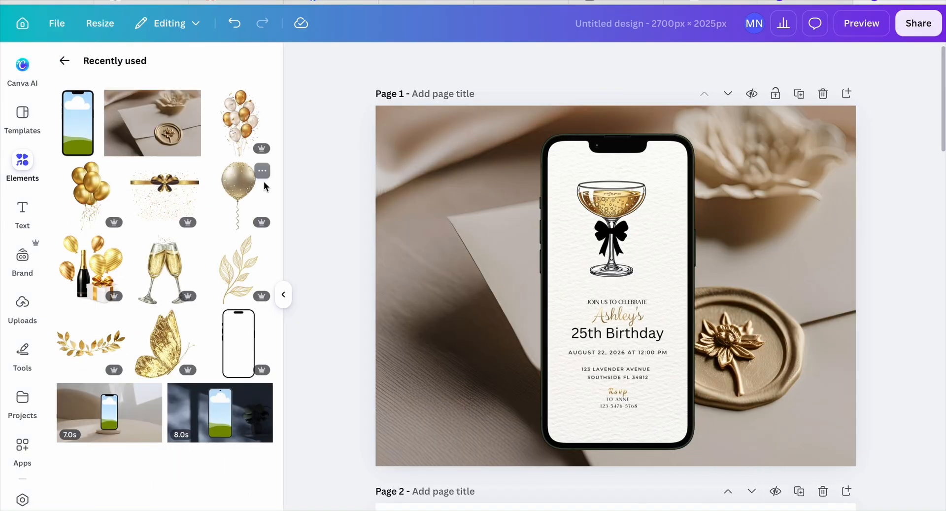
{"action": "scroll", "coordinate": [208, 213], "scroll_direction": "down", "scroll_amount": 1}
{"action": "scroll", "coordinate": [233, 179], "scroll_direction": "up", "scroll_amount": 1}
{"action": "left_click", "coordinate": [234, 180]}
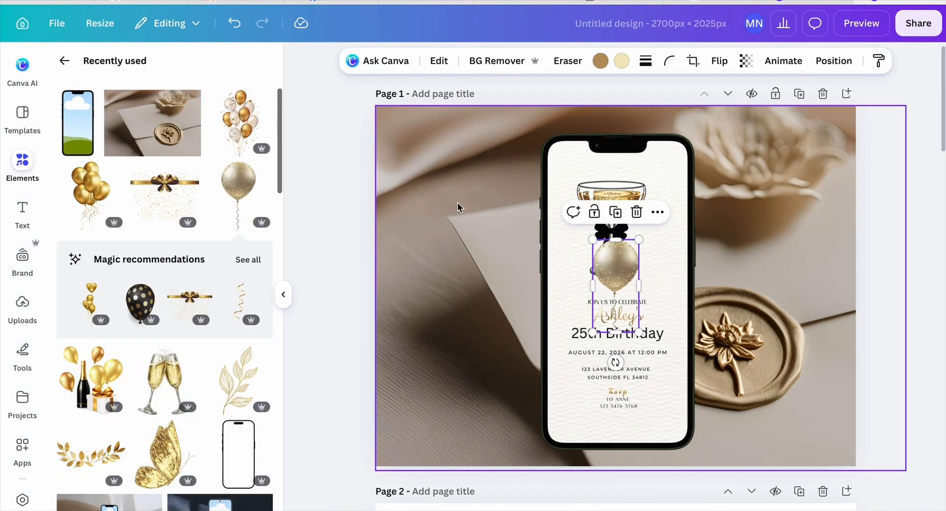
{"action": "left_click_drag", "start_coordinate": [609, 258], "coordinate": [463, 197]}
{"action": "left_click_drag", "start_coordinate": [485, 256], "coordinate": [501, 287]}
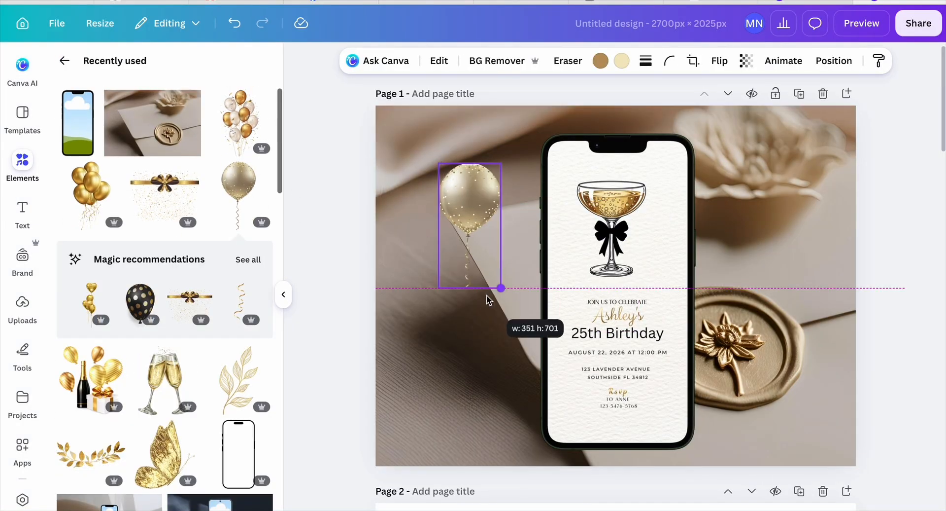
{"action": "left_click_drag", "start_coordinate": [465, 318], "coordinate": [422, 304]}
Step: Duplicate the gold balloon twice, arrange the tilted copies into a cluster of three and group them
{"action": "left_click", "coordinate": [351, 123]}
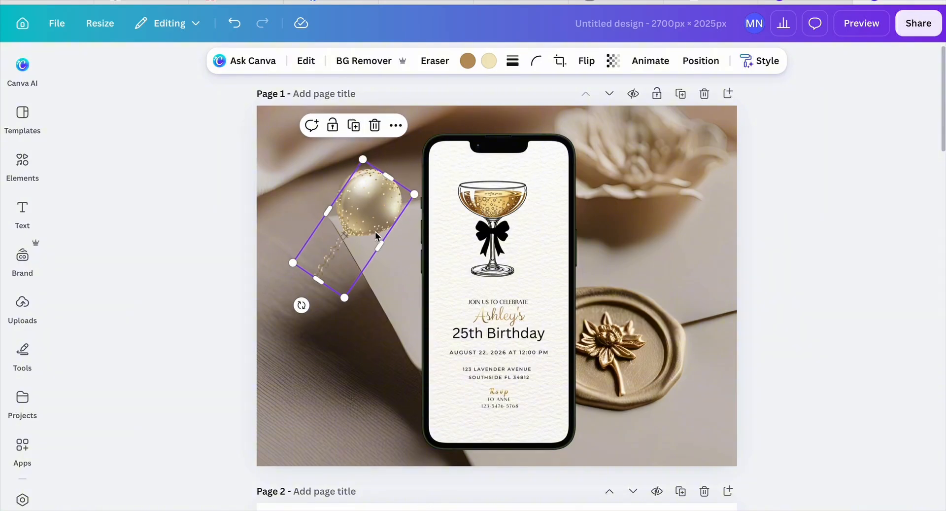
{"action": "left_click_drag", "start_coordinate": [360, 199], "coordinate": [324, 169]}
{"action": "left_click_drag", "start_coordinate": [265, 276], "coordinate": [302, 291]}
{"action": "left_click_drag", "start_coordinate": [325, 218], "coordinate": [326, 226]}
{"action": "left_click", "coordinate": [318, 114]}
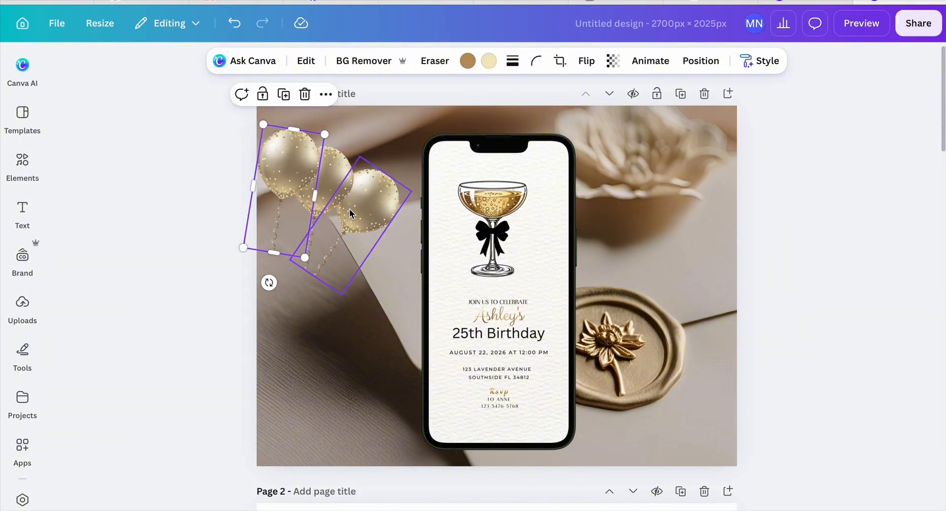
{"action": "left_click_drag", "start_coordinate": [288, 173], "coordinate": [358, 256]}
{"action": "left_click_drag", "start_coordinate": [343, 366], "coordinate": [302, 289]}
{"action": "left_click_drag", "start_coordinate": [361, 263], "coordinate": [325, 231]}
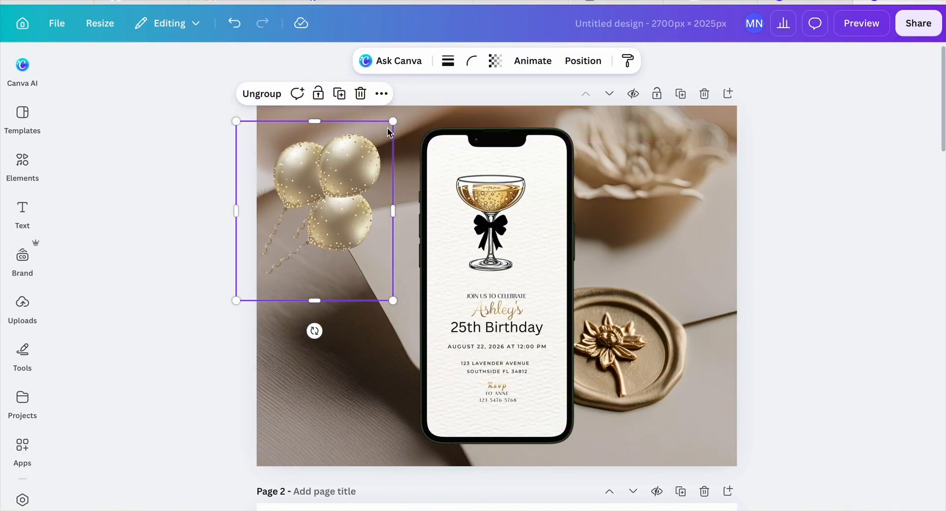
Step: Shrink the balloon group and move it into the upper-left corner of page 1
{"action": "left_click_drag", "start_coordinate": [393, 121], "coordinate": [383, 158]}
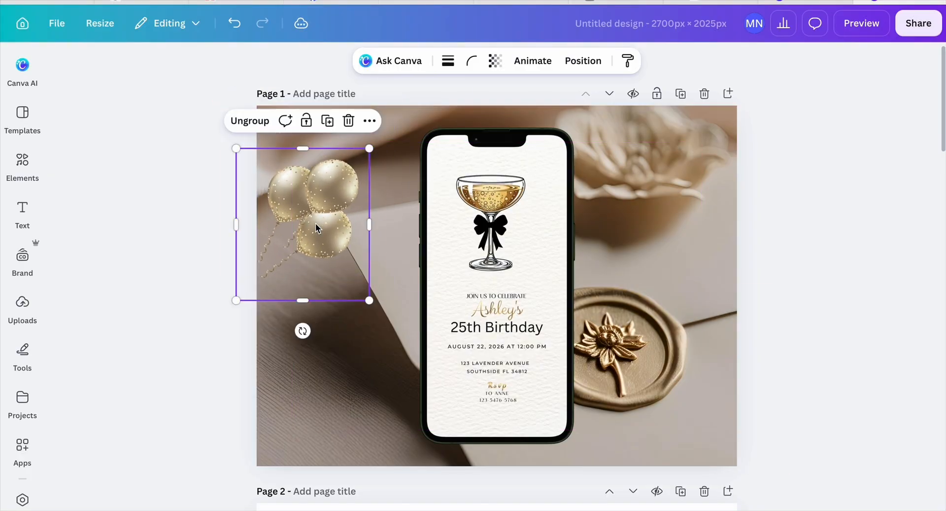
{"action": "left_click_drag", "start_coordinate": [315, 222], "coordinate": [307, 165]}
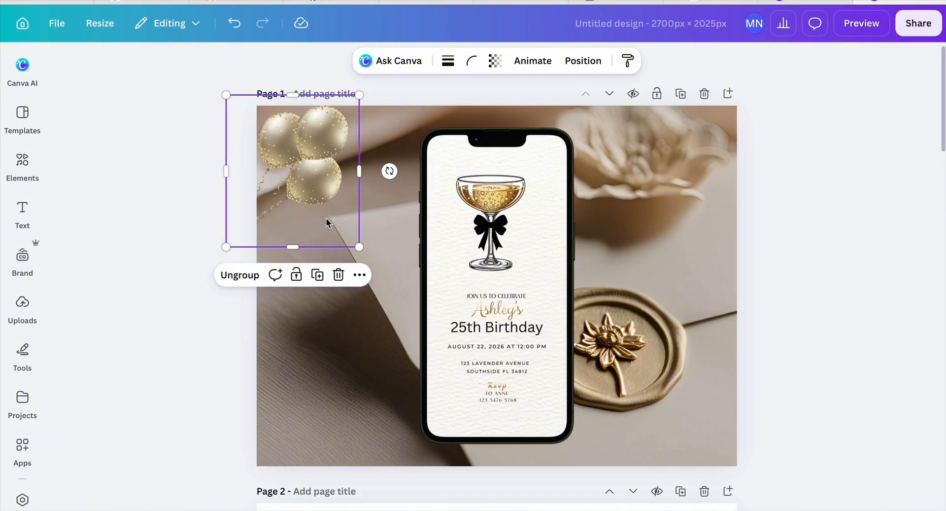
Step: Place a copy of the balloon group in page 1's upper-right corner, then shrink and rotate it to fit the corner
{"action": "left_click_drag", "start_coordinate": [332, 192], "coordinate": [713, 210]}
{"action": "left_click_drag", "start_coordinate": [783, 164], "coordinate": [766, 119]}
{"action": "left_click_drag", "start_coordinate": [700, 162], "coordinate": [702, 169]}
{"action": "left_click_drag", "start_coordinate": [757, 255], "coordinate": [758, 217]}
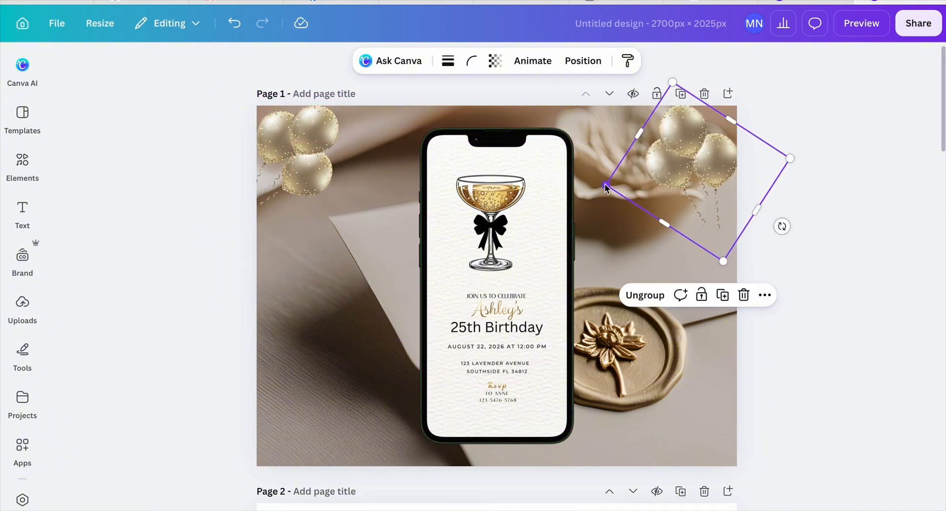
{"action": "left_click_drag", "start_coordinate": [607, 186], "coordinate": [625, 182]}
{"action": "left_click_drag", "start_coordinate": [783, 225], "coordinate": [767, 246]}
{"action": "left_click_drag", "start_coordinate": [708, 176], "coordinate": [689, 168]}
{"action": "left_click", "coordinate": [798, 253]}
{"action": "left_click", "coordinate": [686, 159]}
{"action": "left_click_drag", "start_coordinate": [750, 238], "coordinate": [783, 188]}
{"action": "mouse_move", "coordinate": [736, 175]}
{"action": "left_mouse_down"}
{"action": "mouse_move", "coordinate": [750, 181]}
{"action": "mouse_move", "coordinate": [750, 173]}
{"action": "left_mouse_up"}
{"action": "left_click", "coordinate": [637, 464]}
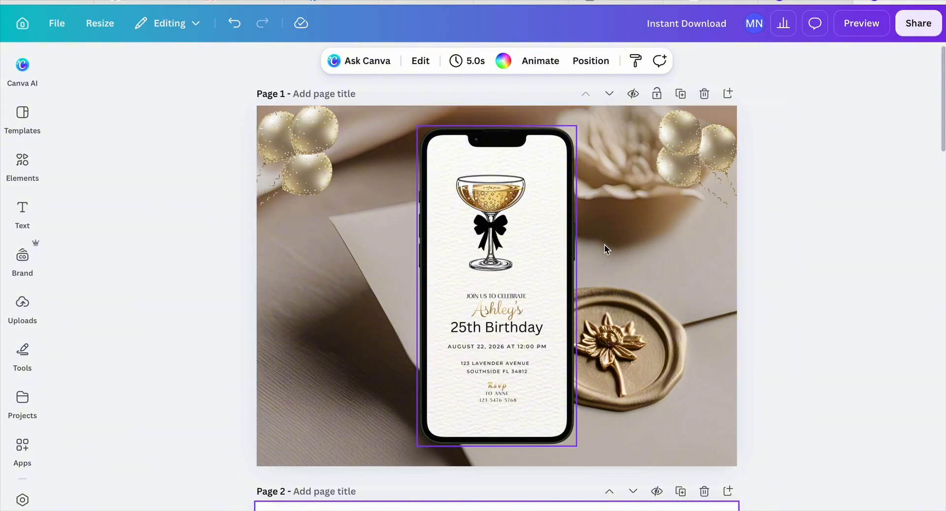
Step: Duplicate page 1 and delete both balloon groups from the new page 2
{"action": "left_click", "coordinate": [681, 94]}
{"action": "left_click", "coordinate": [697, 196]}
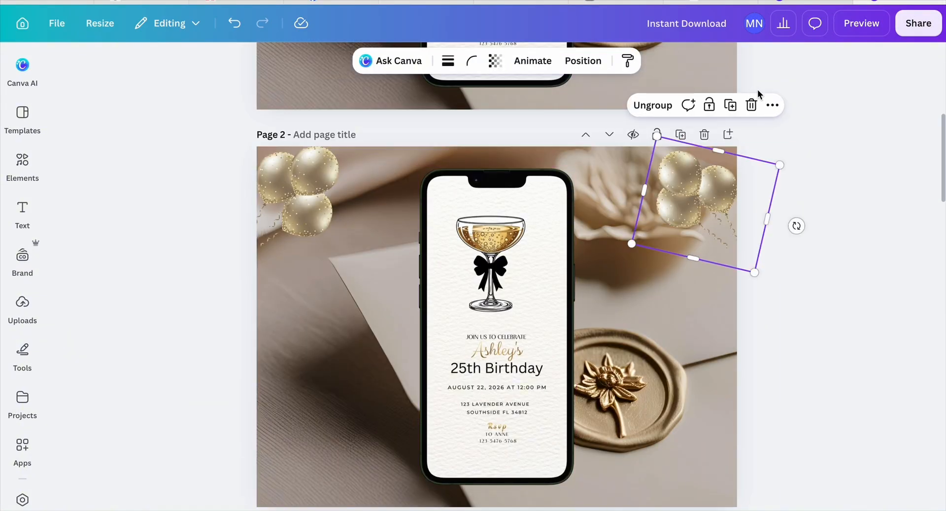
{"action": "left_click", "coordinate": [749, 101]}
{"action": "left_click", "coordinate": [281, 192]}
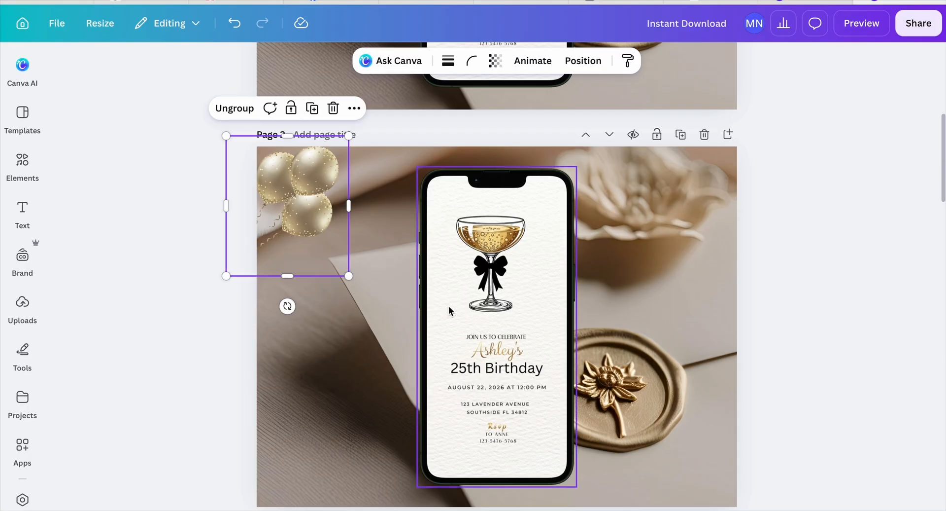
{"action": "left_click", "coordinate": [332, 106]}
Step: Move the phone mockup on page 2 to the right side of the page
{"action": "left_click_drag", "start_coordinate": [487, 327], "coordinate": [590, 318]}
{"action": "scroll", "coordinate": [590, 318], "scroll_direction": "down", "scroll_amount": 2}
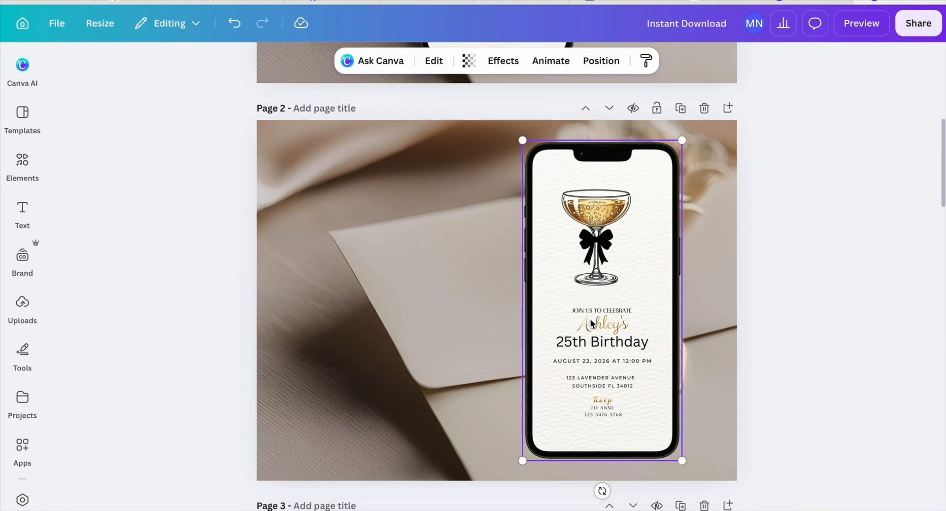
{"action": "left_click_drag", "start_coordinate": [610, 252], "coordinate": [621, 254]}
Step: Add a rectangle to page 2 and stretch it into a tall panel filling the space left of the phone
{"action": "key", "text": "r"}
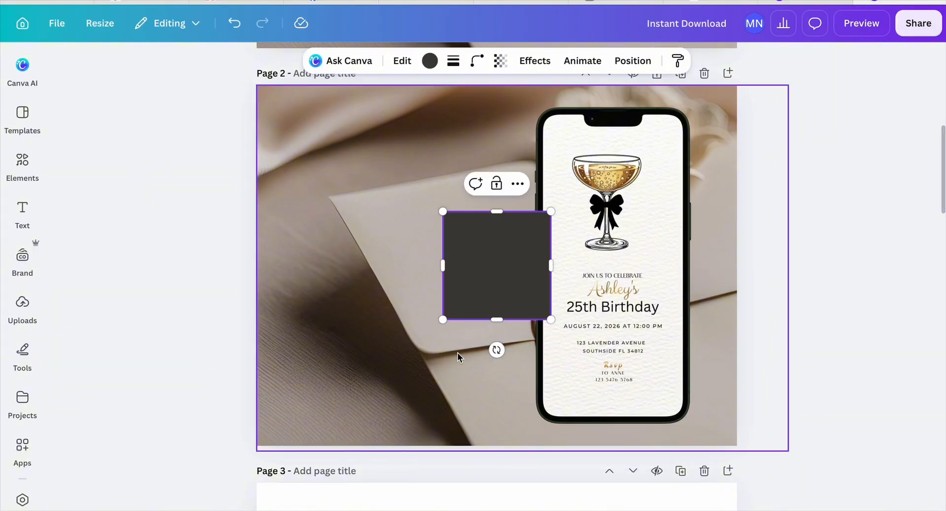
{"action": "left_click_drag", "start_coordinate": [516, 317], "coordinate": [497, 415]}
{"action": "left_click_drag", "start_coordinate": [400, 121], "coordinate": [400, 109]}
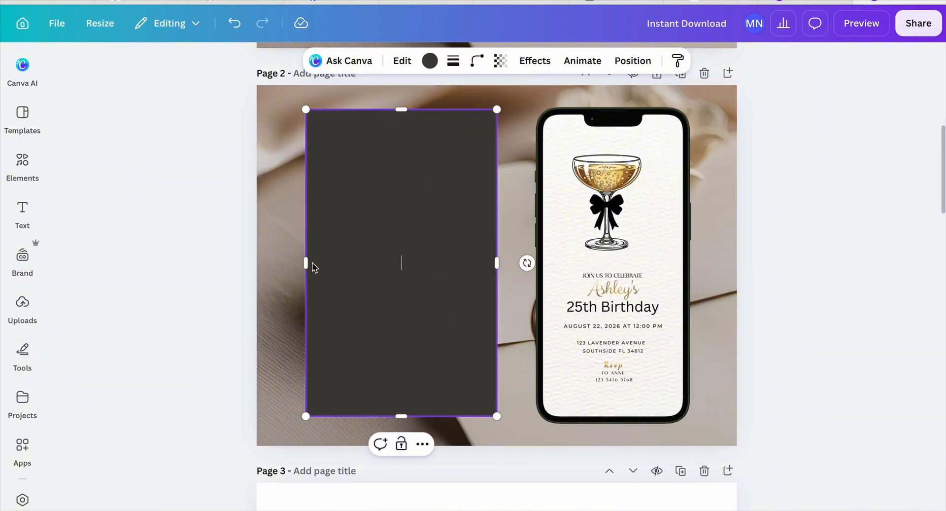
{"action": "left_click_drag", "start_coordinate": [306, 265], "coordinate": [288, 265]}
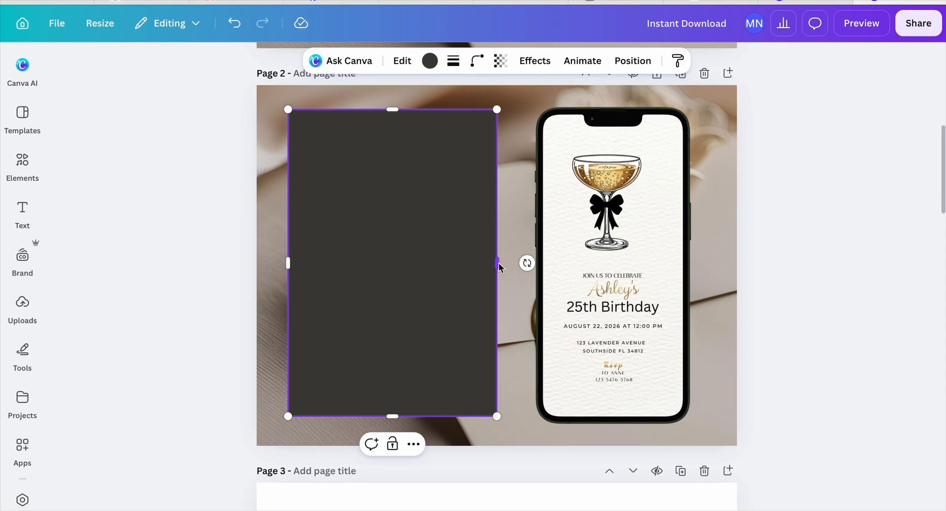
{"action": "left_click_drag", "start_coordinate": [497, 264], "coordinate": [506, 264]}
Step: Change the rectangle's fill on page 2 to the taupe shade from the shape colors
{"action": "left_click", "coordinate": [196, 163]}
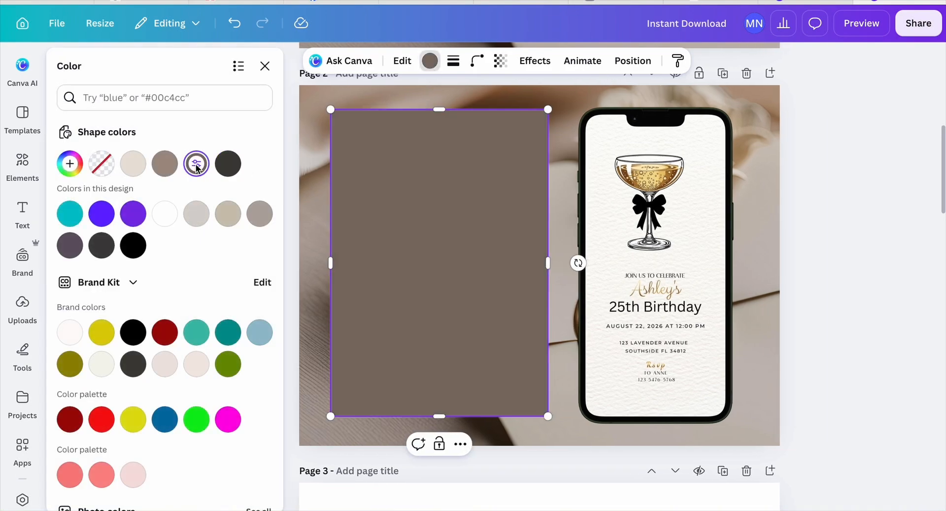
{"action": "left_click", "coordinate": [164, 163]}
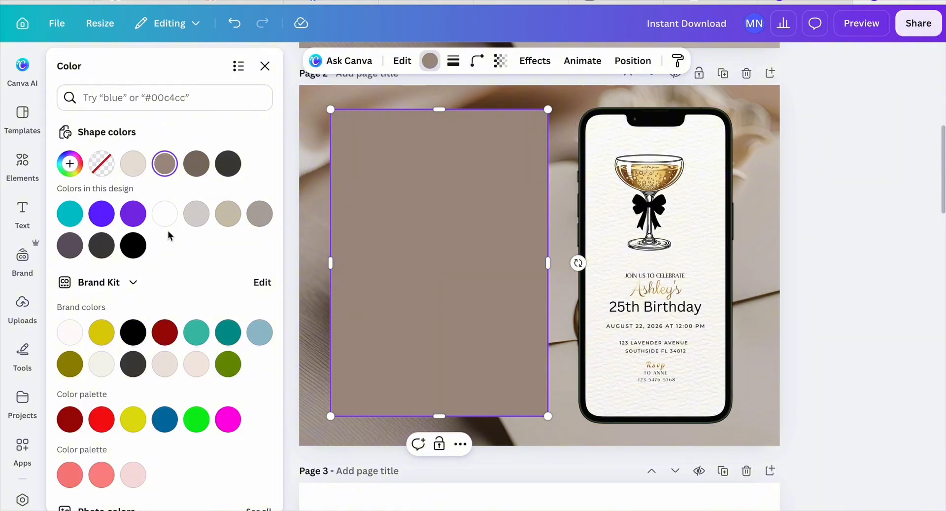
{"action": "scroll", "coordinate": [442, 277], "scroll_direction": "down", "scroll_amount": 1}
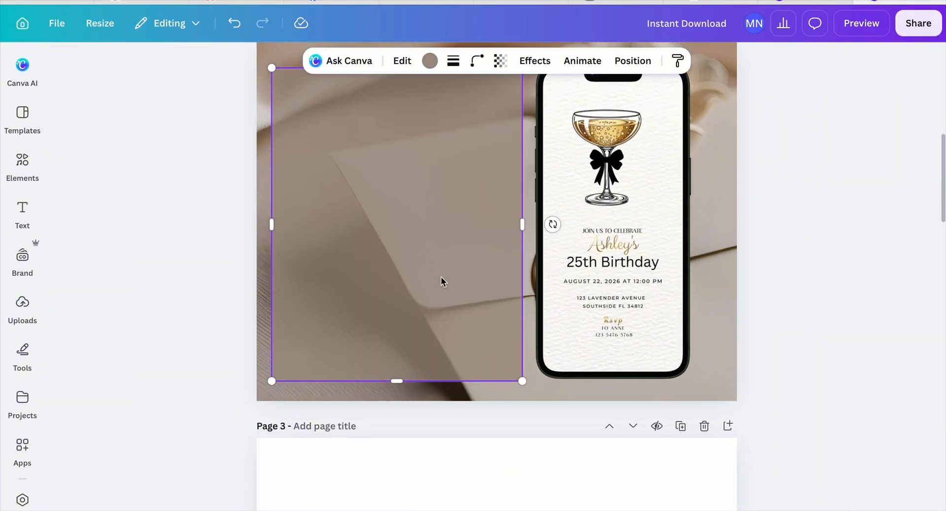
Step: Place the "WHAT'S INCLUDED" heading atop the page 2 panel and duplicate the dark bar twice to make three evenly spaced bars below it
{"action": "scroll", "coordinate": [442, 277], "scroll_direction": "up", "scroll_amount": 1}
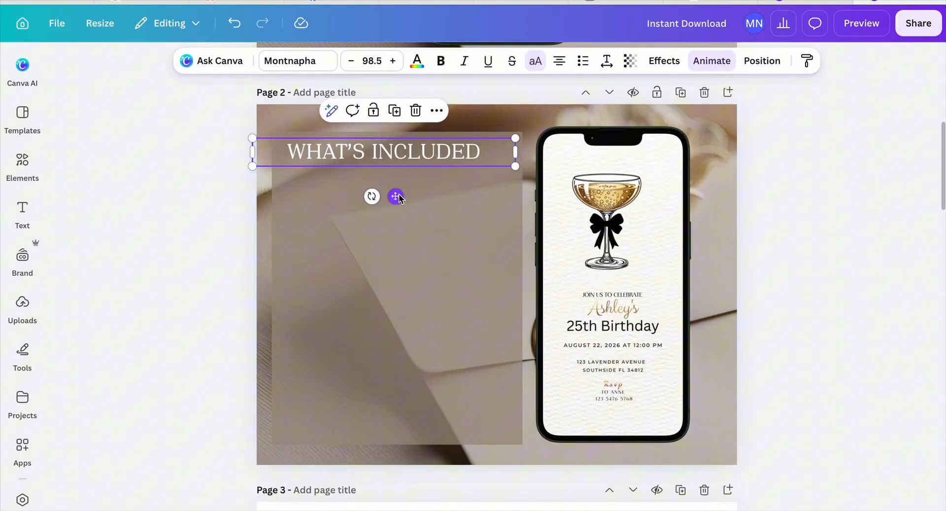
{"action": "left_click", "coordinate": [399, 197]}
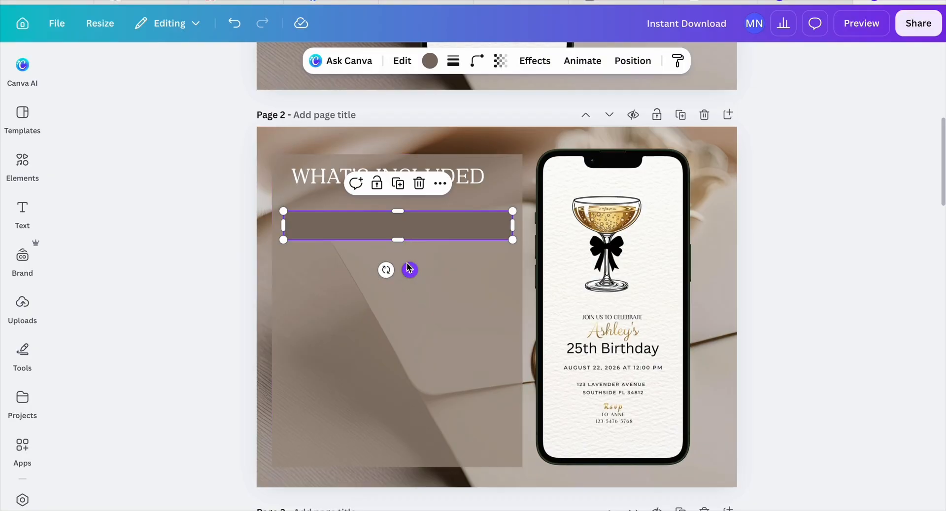
{"action": "left_click", "coordinate": [398, 183]}
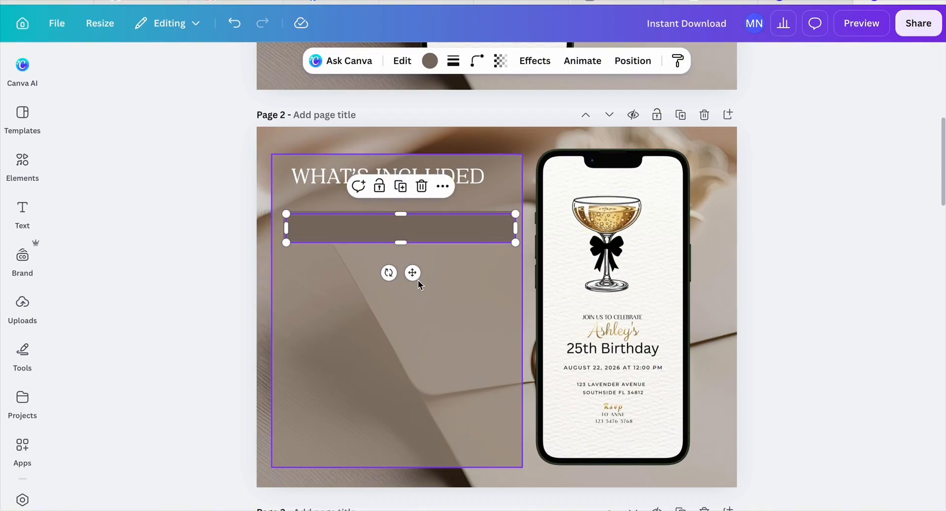
{"action": "left_click_drag", "start_coordinate": [413, 272], "coordinate": [413, 325]}
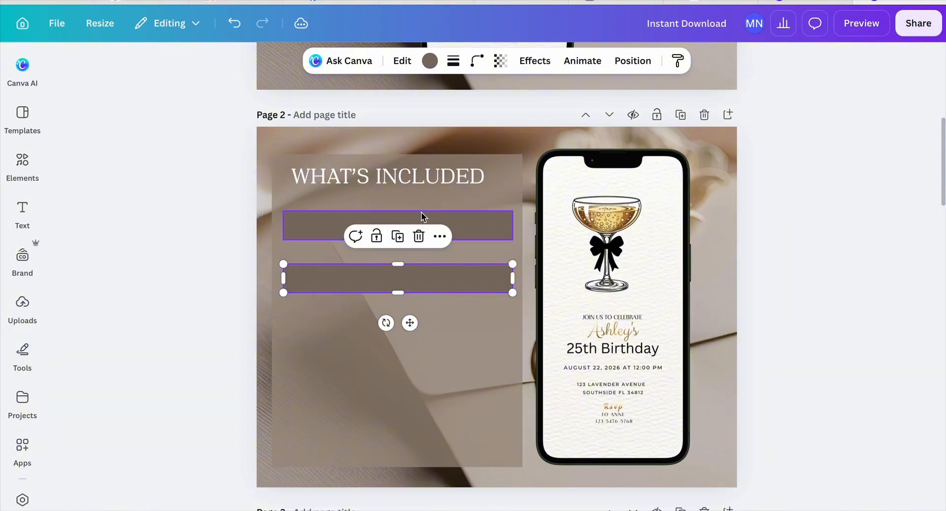
{"action": "left_click", "coordinate": [399, 237]}
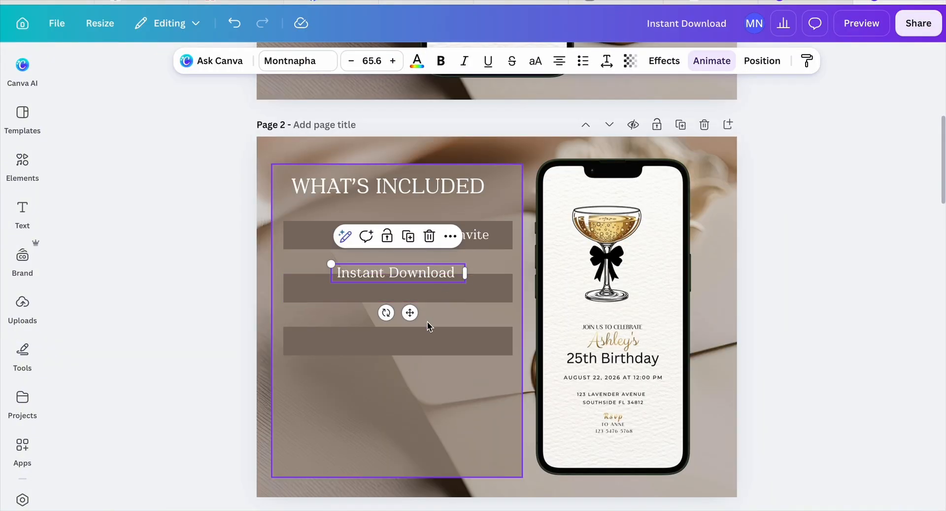
Step: Position the "Instant Download" text on the second bar and "100% Editable In CANVA" on the third, left-aligned with the first bar's text
{"action": "mouse_move", "coordinate": [408, 312]}
{"action": "left_mouse_down"}
{"action": "mouse_move", "coordinate": [431, 332]}
{"action": "mouse_move", "coordinate": [412, 327]}
{"action": "left_mouse_up"}
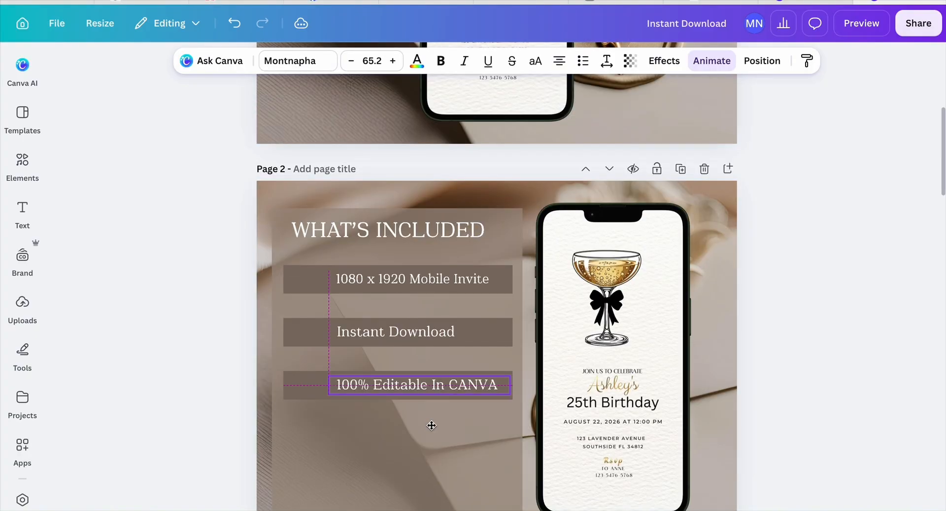
{"action": "left_click_drag", "start_coordinate": [431, 424], "coordinate": [432, 424]}
{"action": "scroll", "coordinate": [296, 286], "scroll_direction": "down", "scroll_amount": 1}
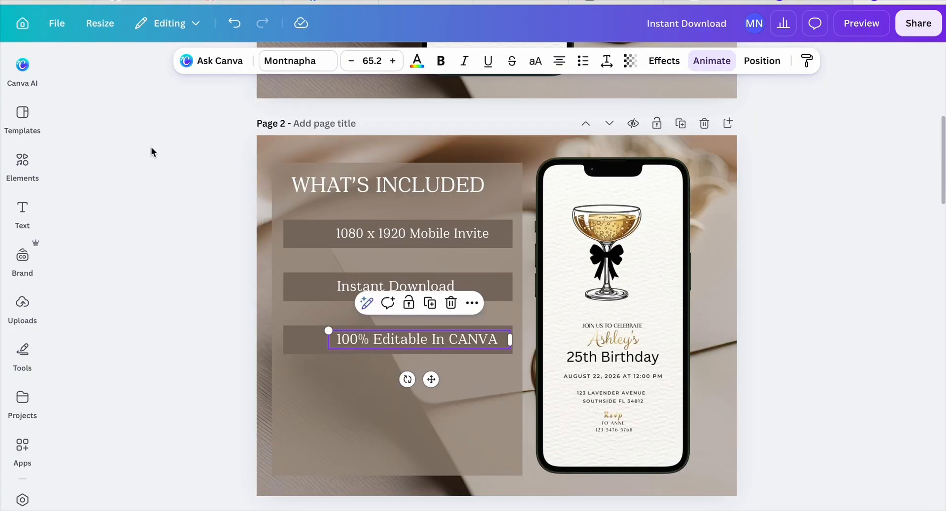
Step: Add the round Canva logo from the recently used elements and place it at the start of the "100% Editable In CANVA" bar
{"action": "left_click", "coordinate": [23, 162]}
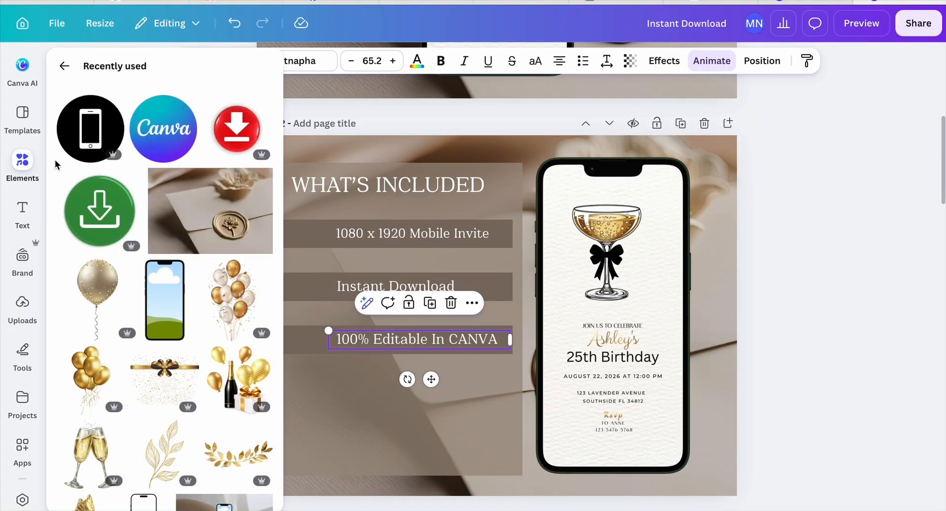
{"action": "left_click", "coordinate": [162, 135]}
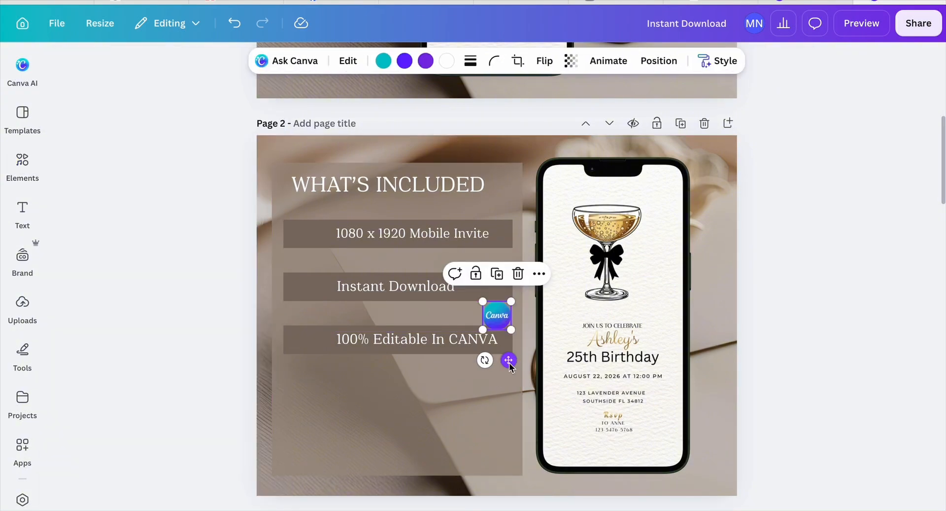
{"action": "left_click_drag", "start_coordinate": [509, 365], "coordinate": [321, 387]}
Step: Add the red download icon from the recently used elements and place it at the start of the "Instant Download" bar
{"action": "left_click", "coordinate": [23, 162]}
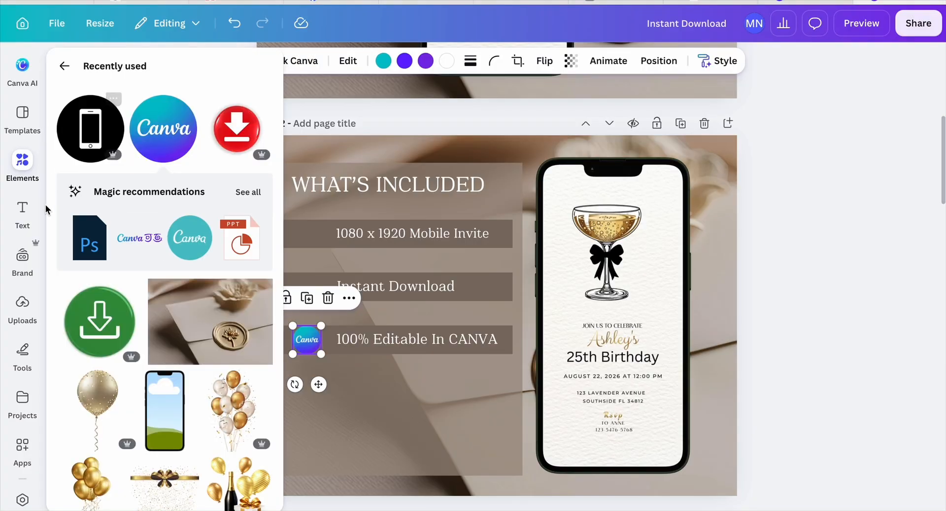
{"action": "left_click", "coordinate": [233, 133]}
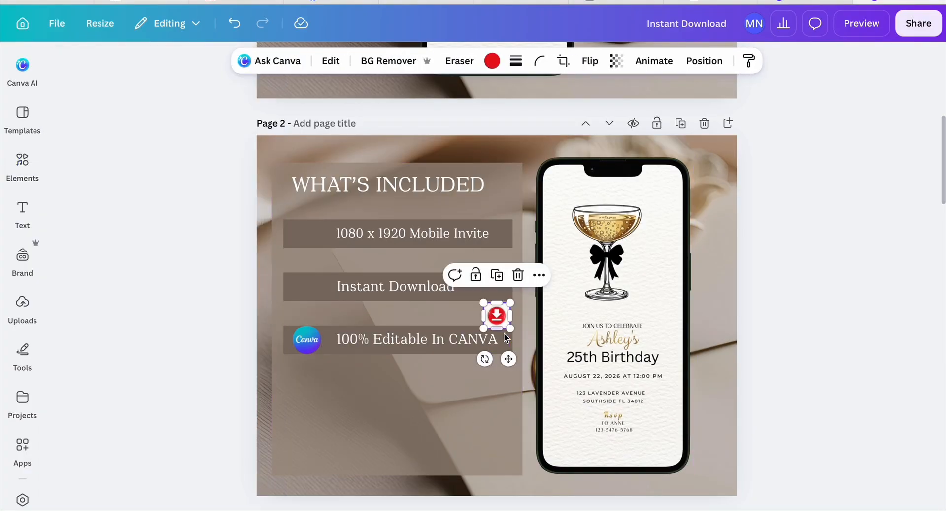
{"action": "left_click_drag", "start_coordinate": [509, 358], "coordinate": [319, 331]}
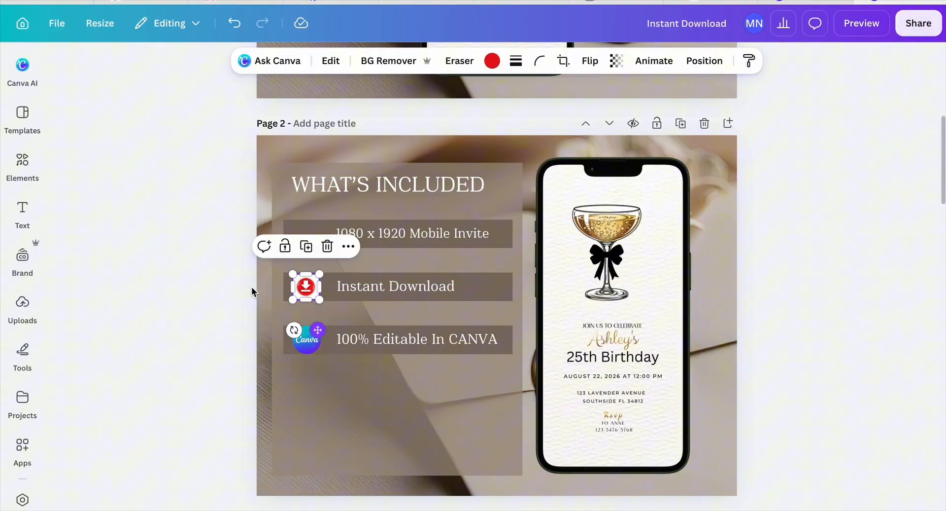
Step: Add the black round phone icon from the recently used elements and place it at the start of the "1080 x 1920 Mobile Invite" bar
{"action": "left_click", "coordinate": [22, 163]}
{"action": "left_click", "coordinate": [90, 139]}
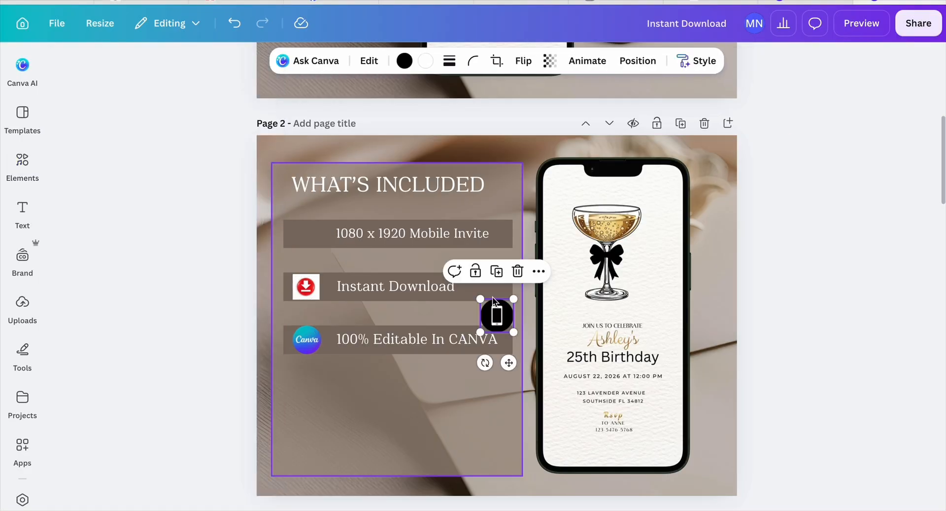
{"action": "left_click_drag", "start_coordinate": [509, 362], "coordinate": [317, 283]}
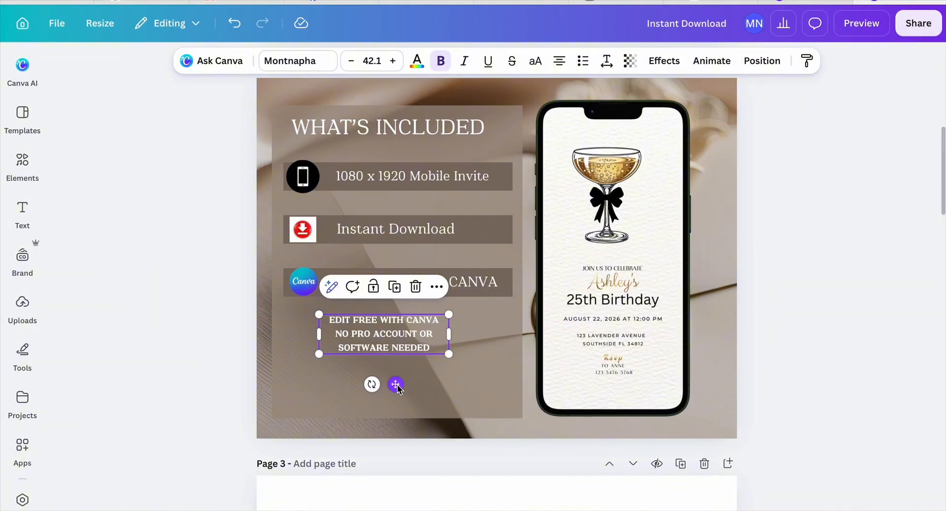
Step: Position the "EDIT FREE WITH CANVA NO PRO ACCOUNT OR SOFTWARE NEEDED" note below the third bar on the page 2 panel
{"action": "mouse_move", "coordinate": [397, 388]}
{"action": "left_mouse_down"}
{"action": "mouse_move", "coordinate": [410, 390]}
{"action": "mouse_move", "coordinate": [399, 393]}
{"action": "left_mouse_up"}
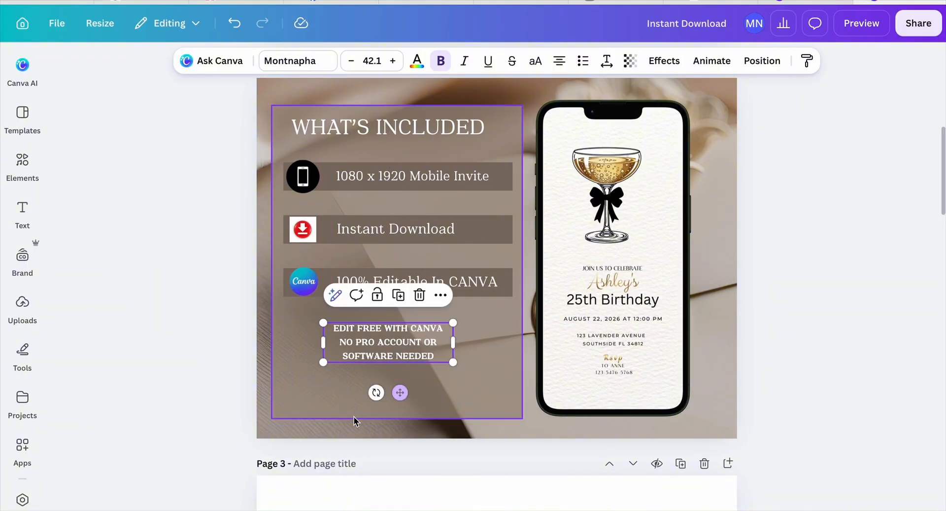
{"action": "left_click", "coordinate": [354, 417]}
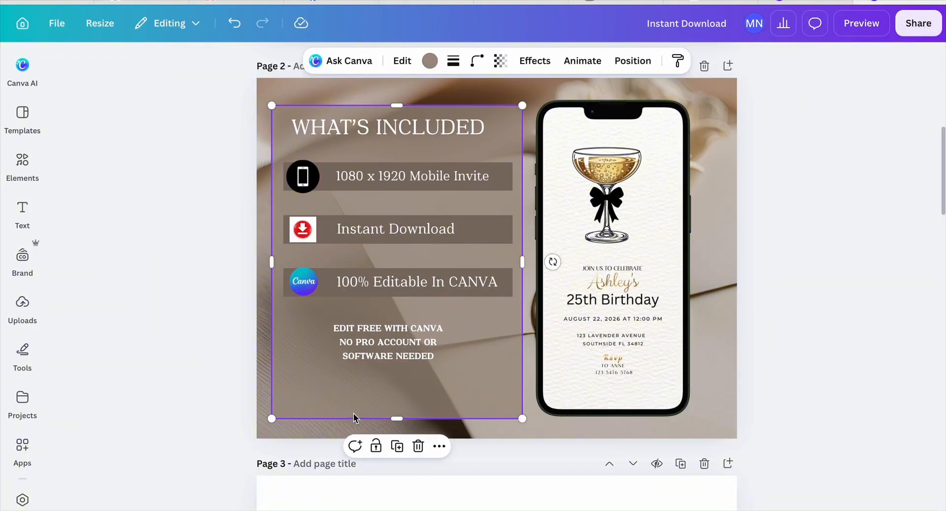
{"action": "left_click", "coordinate": [411, 356]}
{"action": "mouse_move", "coordinate": [406, 389]}
{"action": "left_mouse_down"}
{"action": "mouse_move", "coordinate": [405, 401]}
{"action": "mouse_move", "coordinate": [406, 393]}
{"action": "left_mouse_up"}
Step: Send the envelope photo on page 3 to the back, behind the digital product text
{"action": "scroll", "coordinate": [328, 231], "scroll_direction": "down", "scroll_amount": 7}
{"action": "left_click", "coordinate": [327, 232]}
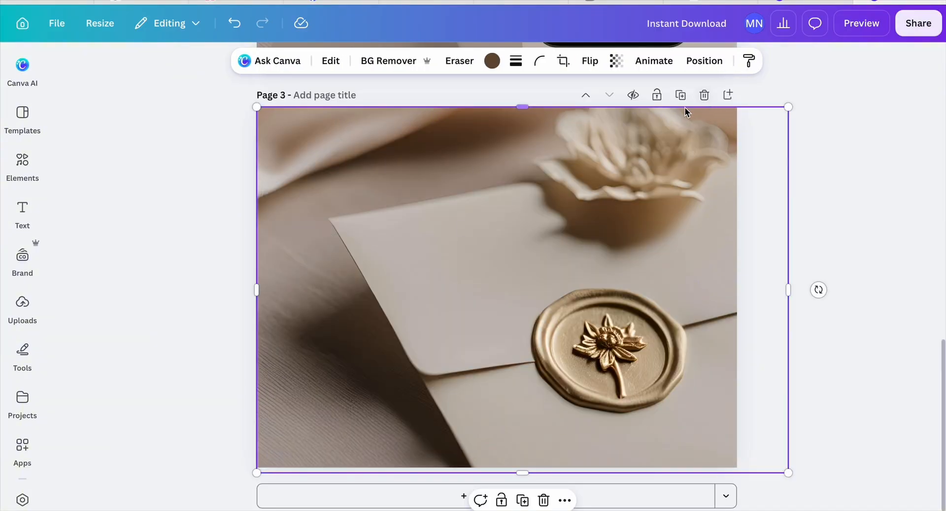
{"action": "left_click", "coordinate": [565, 500]}
{"action": "mouse_move", "coordinate": [591, 227]}
{"action": "left_click", "coordinate": [788, 298]}
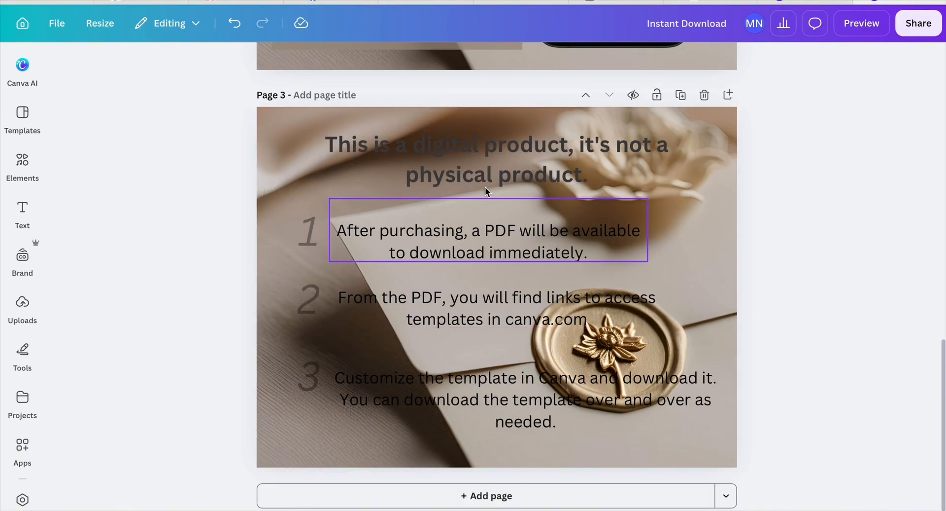
Step: Add a taupe rectangle to page 3 and stretch it into a large panel behind all the text, leaving a narrow photo border
{"action": "scroll", "coordinate": [386, 288], "scroll_direction": "up", "scroll_amount": 5}
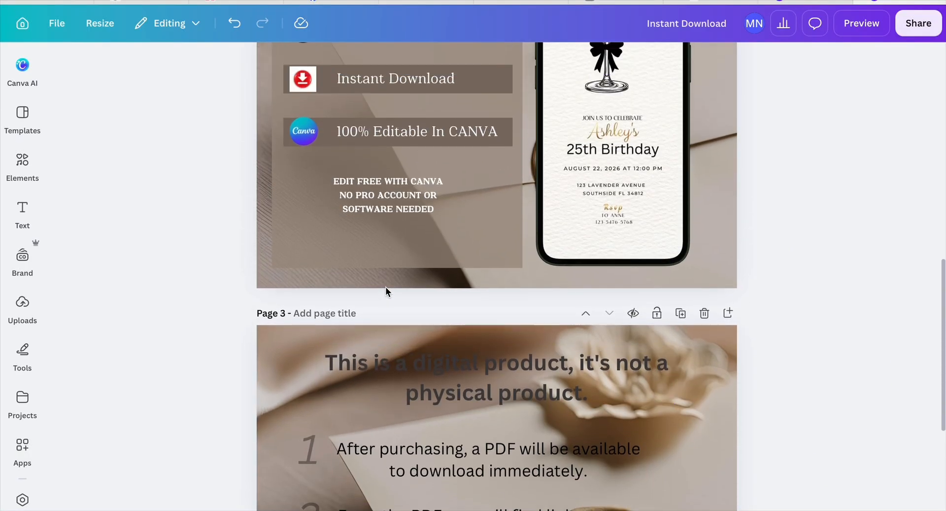
{"action": "scroll", "coordinate": [385, 291], "scroll_direction": "down", "scroll_amount": 5}
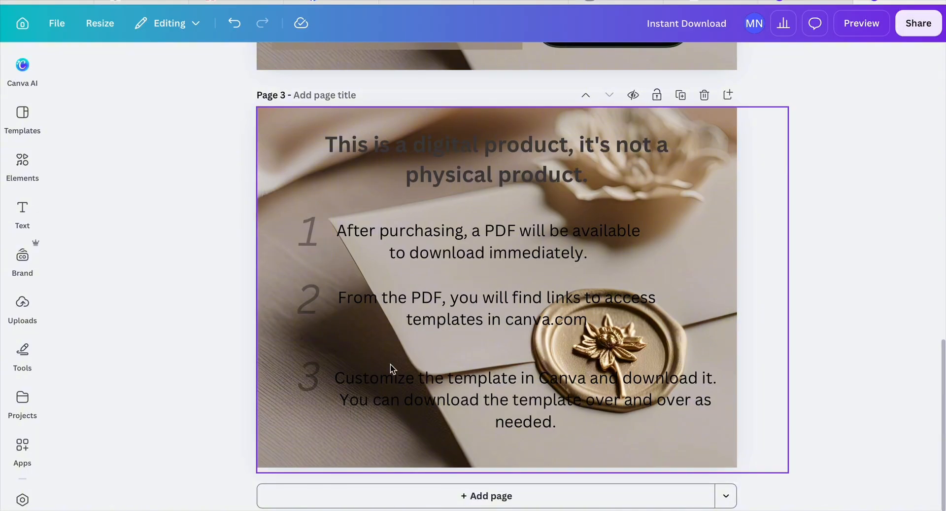
{"action": "key", "text": "r"}
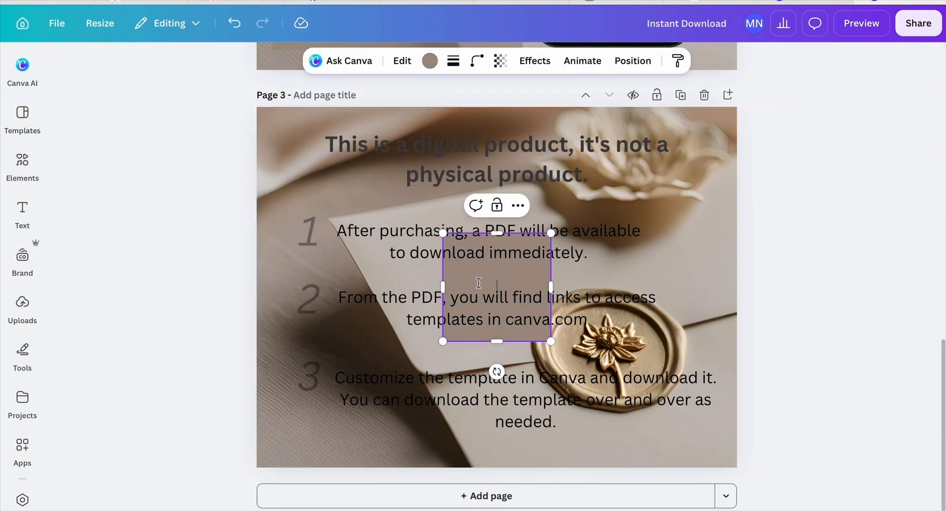
{"action": "left_click_drag", "start_coordinate": [445, 235], "coordinate": [303, 120]}
{"action": "left_click_drag", "start_coordinate": [551, 341], "coordinate": [690, 446]}
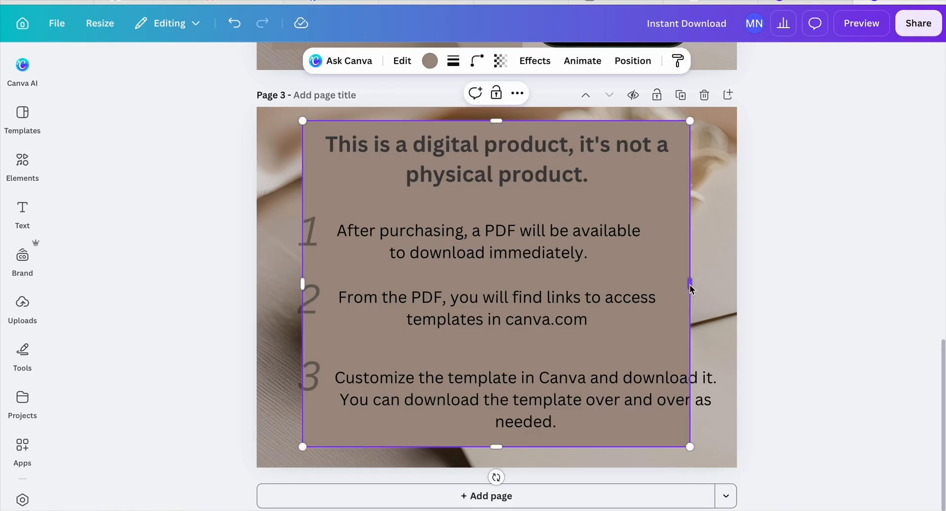
{"action": "left_click_drag", "start_coordinate": [690, 285], "coordinate": [726, 292]}
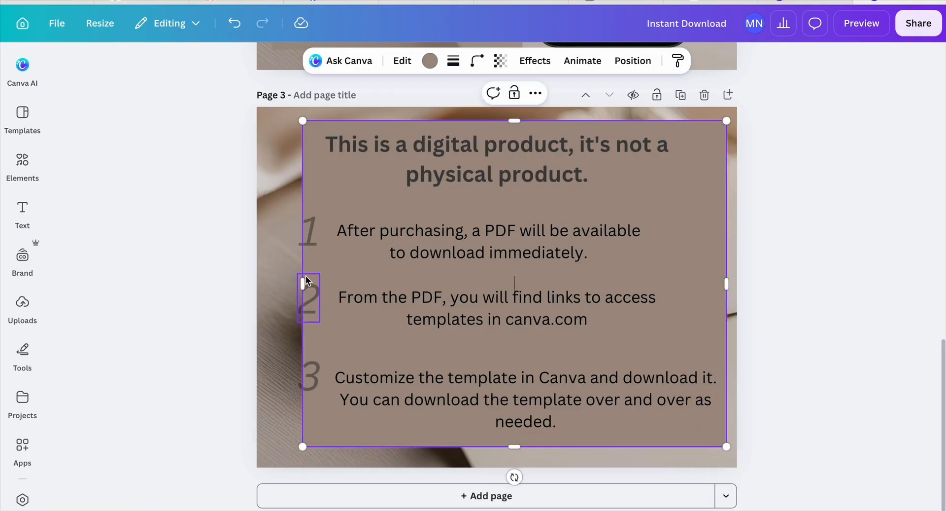
{"action": "left_click_drag", "start_coordinate": [302, 283], "coordinate": [272, 283]}
Step: Change the text color of page 3's heading and its three instruction paragraphs to white
{"action": "left_click", "coordinate": [468, 179]}
{"action": "left_click", "coordinate": [417, 61]}
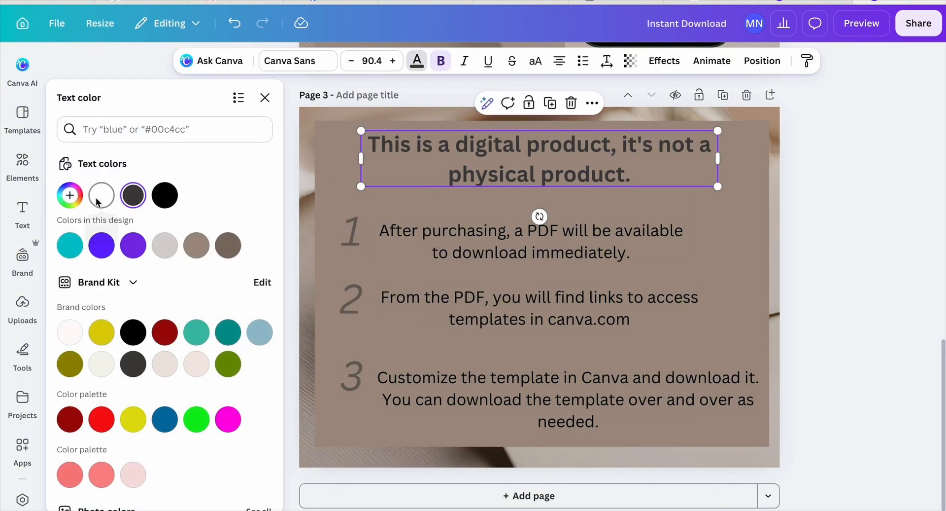
{"action": "left_click", "coordinate": [97, 202]}
{"action": "left_click", "coordinate": [474, 242]}
{"action": "left_click", "coordinate": [101, 195]}
{"action": "left_click", "coordinate": [436, 316]}
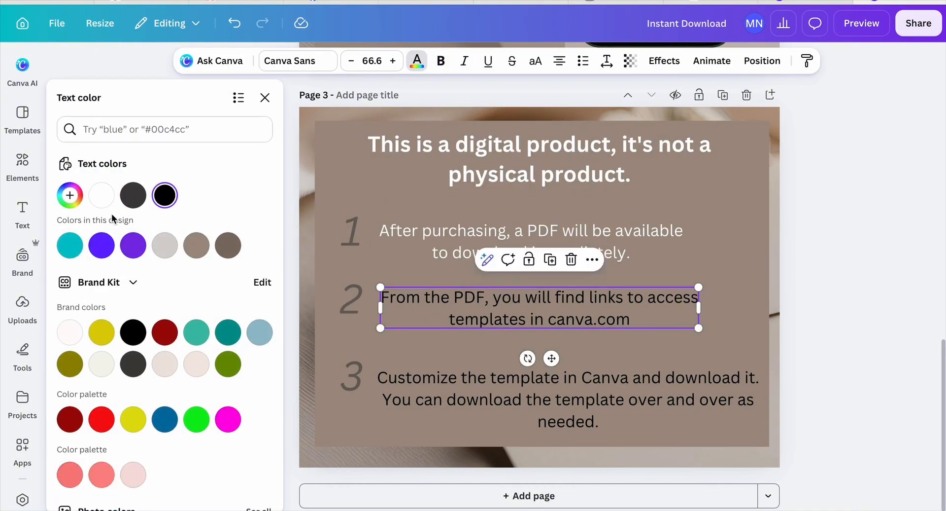
{"action": "left_click", "coordinate": [101, 195]}
{"action": "left_click", "coordinate": [401, 374]}
{"action": "left_click", "coordinate": [101, 196]}
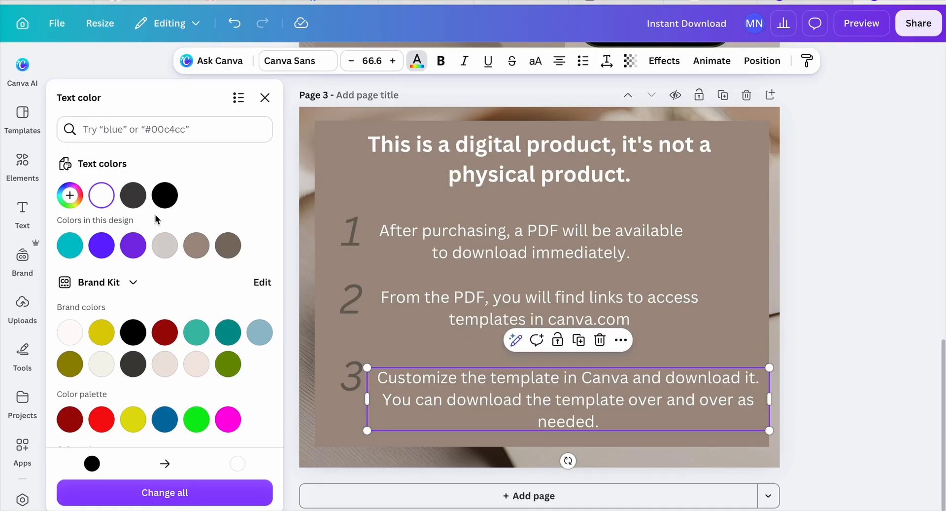
Step: Change the step numbers 1, 2 and 3 on page 3 to white
{"action": "left_click", "coordinate": [344, 232]}
{"action": "left_click", "coordinate": [101, 195]}
{"action": "left_click", "coordinate": [351, 298]}
{"action": "left_click", "coordinate": [101, 195]}
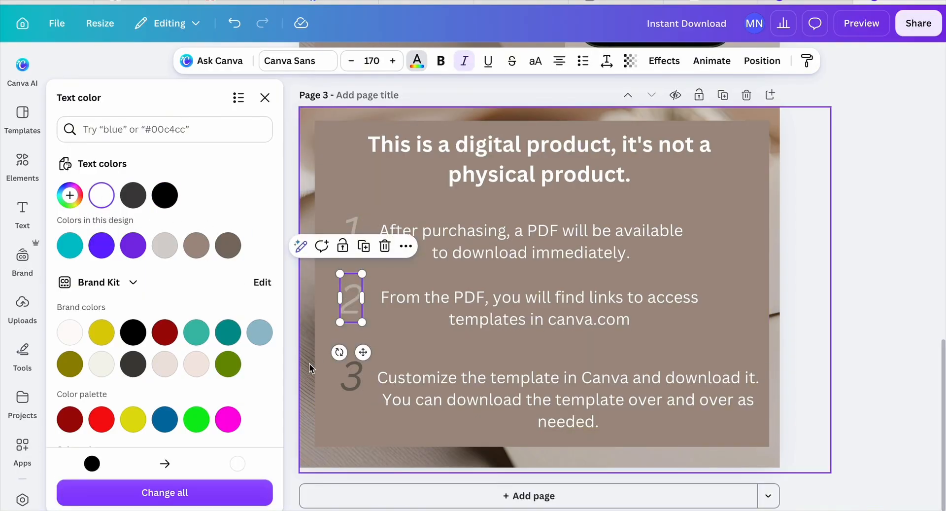
{"action": "left_click", "coordinate": [349, 375]}
{"action": "left_click", "coordinate": [101, 195]}
{"action": "left_click", "coordinate": [265, 98]}
{"action": "left_click", "coordinate": [136, 348]}
Step: Review the finished layouts of all three listing pages from page 1 through page 3
{"action": "scroll", "coordinate": [136, 348], "scroll_direction": "up", "scroll_amount": 2}
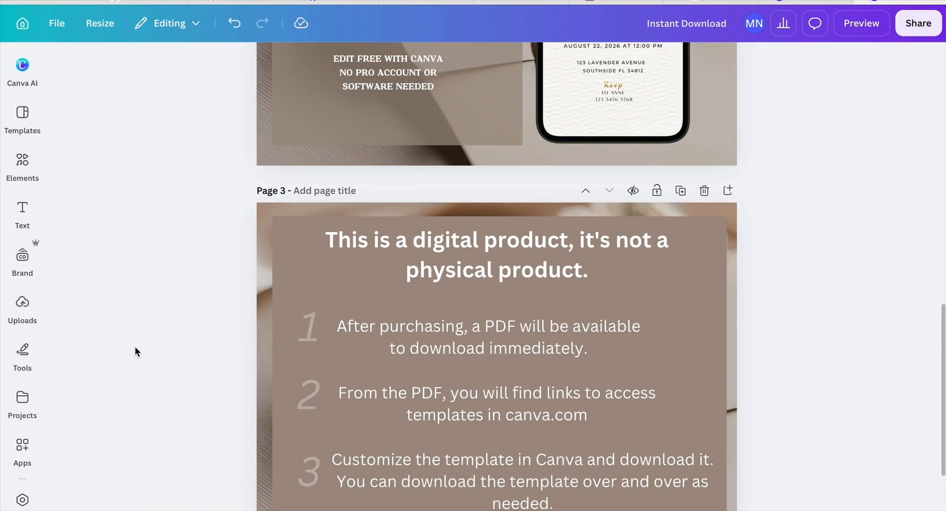
{"action": "scroll", "coordinate": [135, 347], "scroll_direction": "up", "scroll_amount": 12}
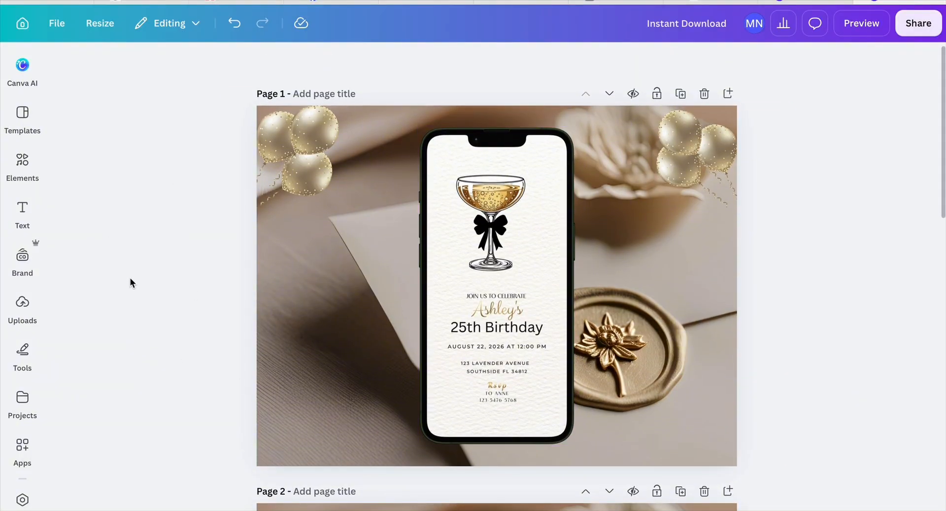
{"action": "scroll", "coordinate": [130, 277], "scroll_direction": "down", "scroll_amount": 1}
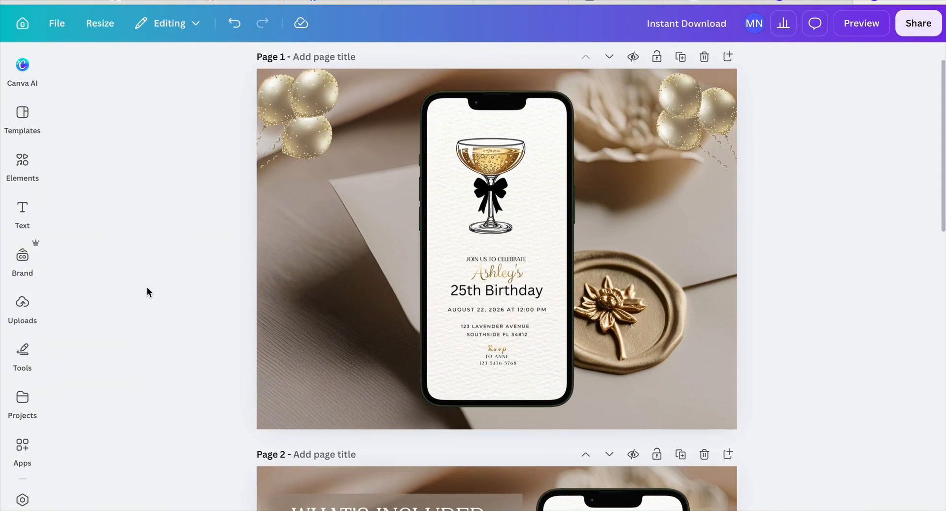
{"action": "scroll", "coordinate": [147, 286], "scroll_direction": "down", "scroll_amount": 7}
{"action": "scroll", "coordinate": [147, 286], "scroll_direction": "down", "scroll_amount": 2}
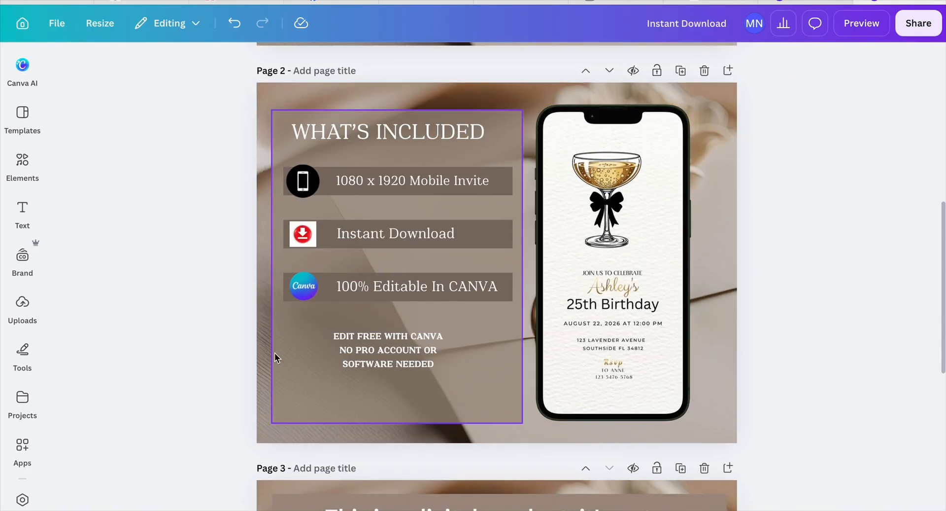
{"action": "scroll", "coordinate": [274, 353], "scroll_direction": "down", "scroll_amount": 8}
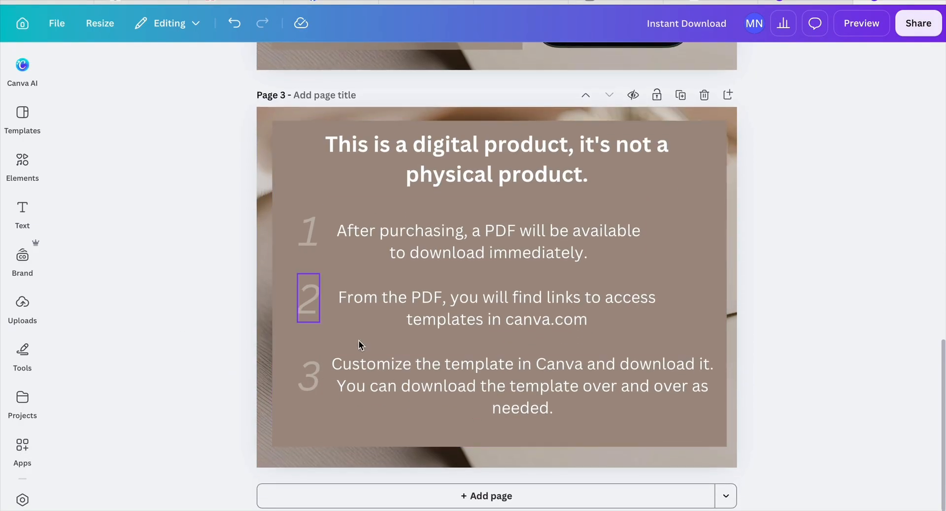
{"action": "scroll", "coordinate": [412, 256], "scroll_direction": "up", "scroll_amount": 3}
{"action": "scroll", "coordinate": [412, 256], "scroll_direction": "down", "scroll_amount": 3}
{"action": "scroll", "coordinate": [412, 256], "scroll_direction": "up", "scroll_amount": 4}
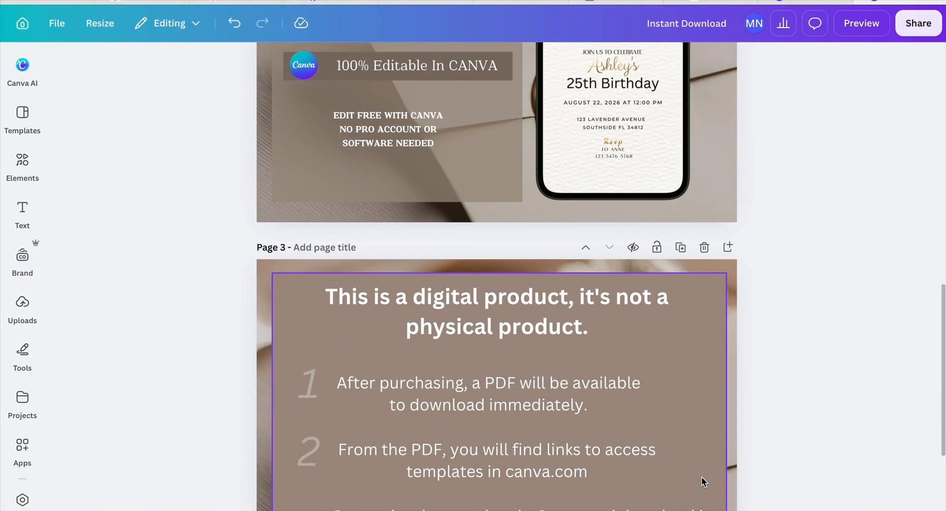
Step: Switch from the scrolling page view to the thumbnail view and open page 1
{"action": "left_click", "coordinate": [817, 510]}
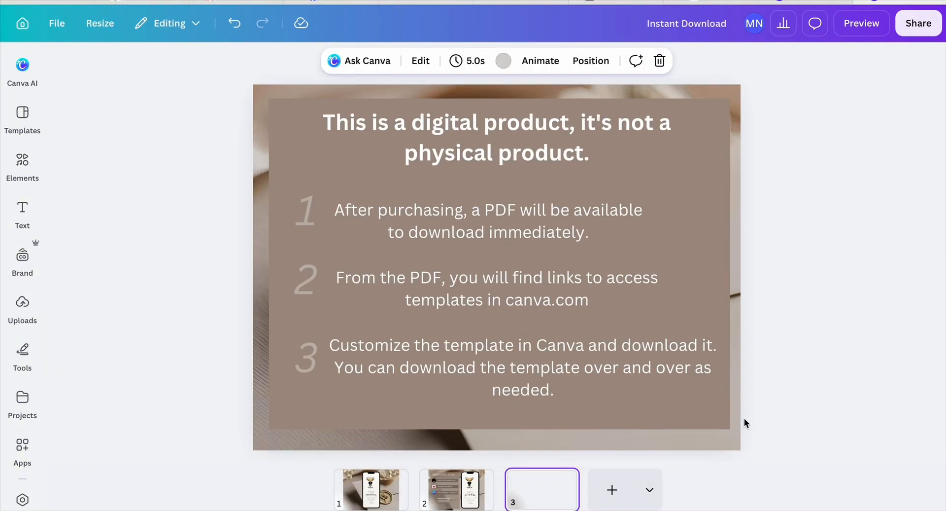
{"action": "left_click", "coordinate": [378, 487]}
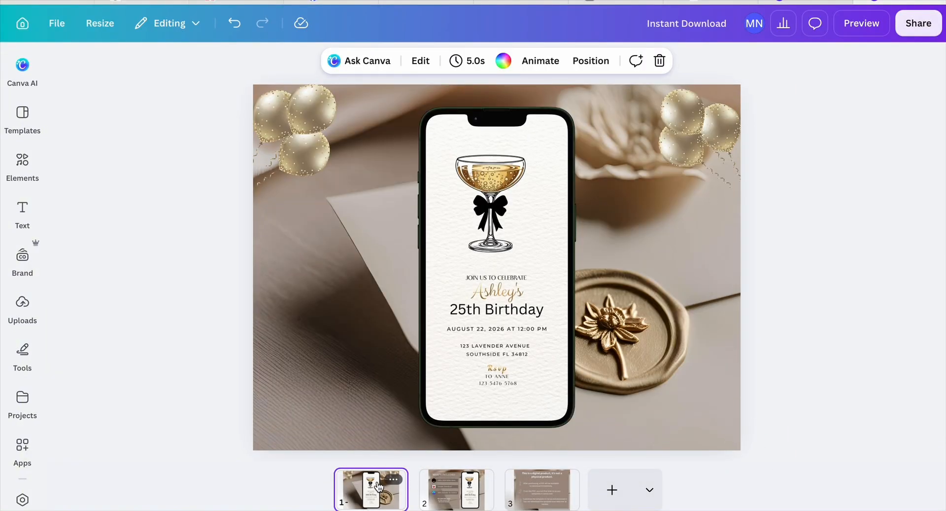
Step: Check pages 2 and 3, and download all pages of the design as JPG images
{"action": "left_click", "coordinate": [445, 493]}
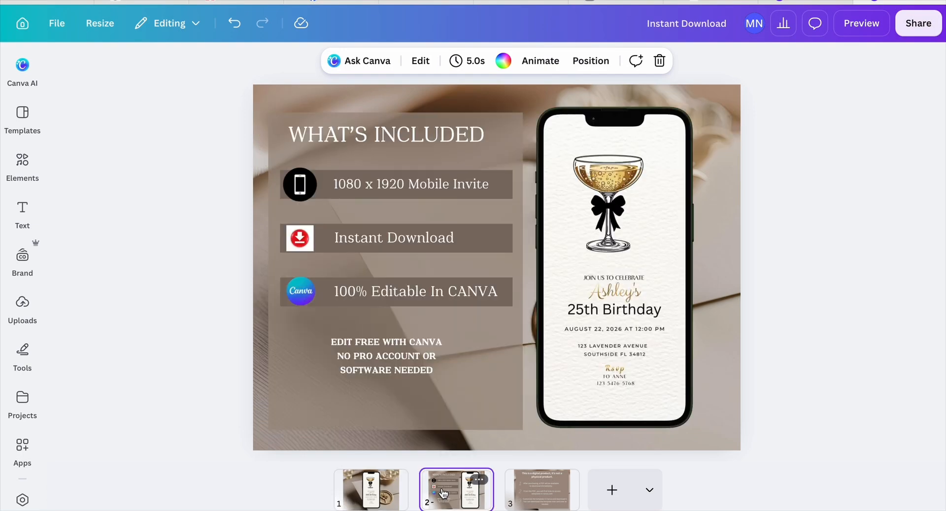
{"action": "left_click", "coordinate": [533, 497]}
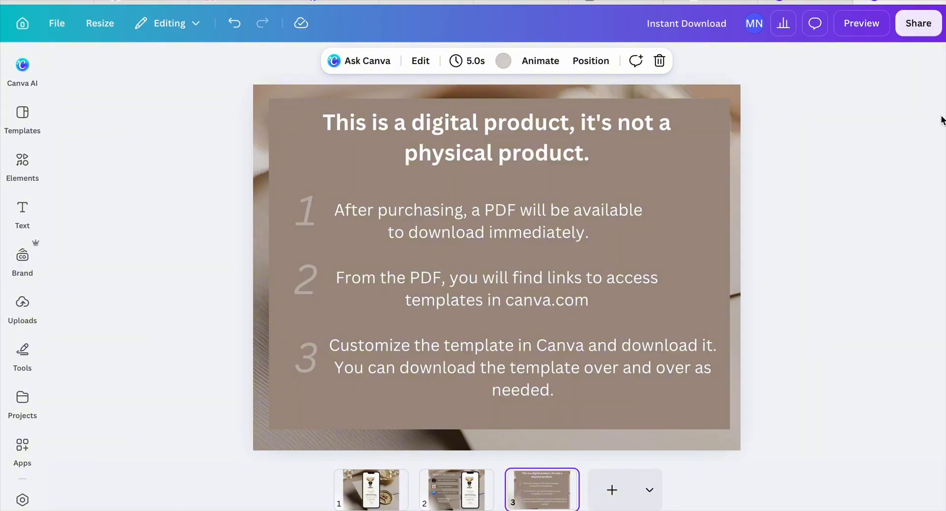
{"action": "left_click", "coordinate": [920, 24]}
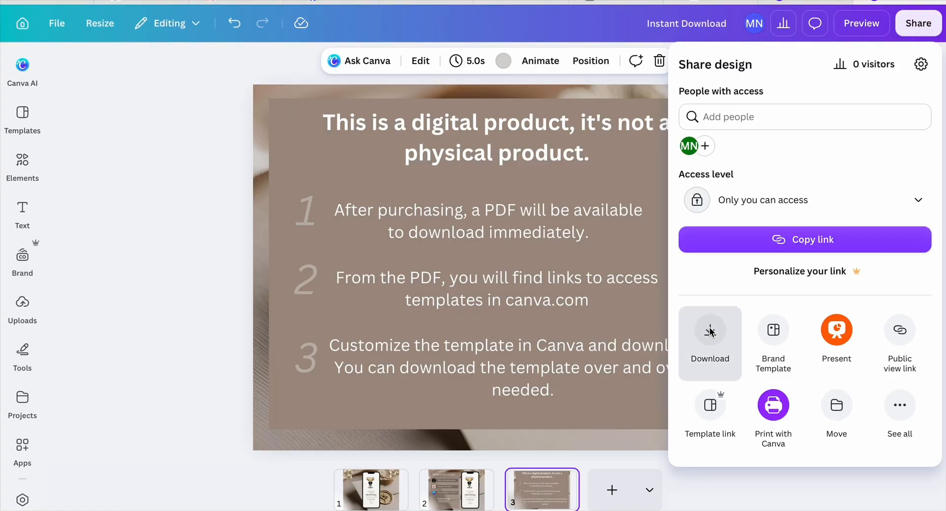
{"action": "left_click", "coordinate": [709, 329]}
{"action": "left_click", "coordinate": [913, 118]}
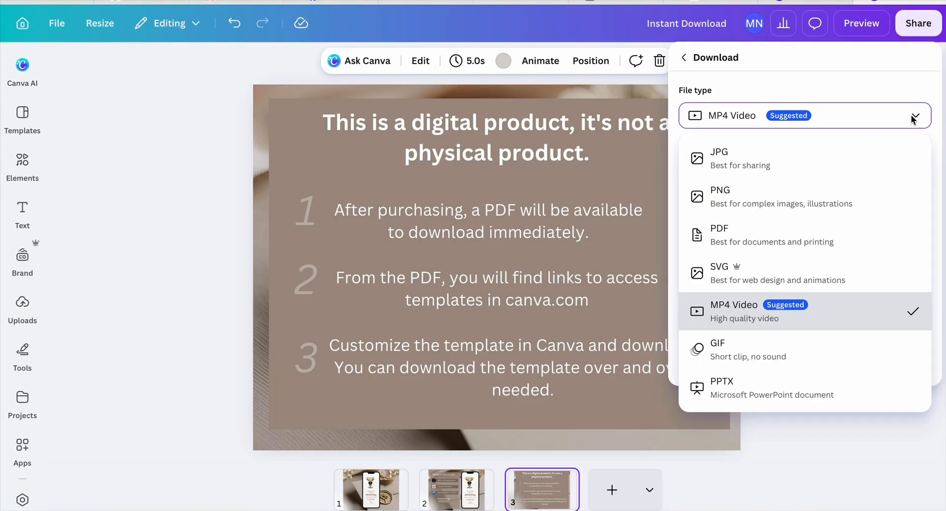
{"action": "left_click", "coordinate": [720, 163]}
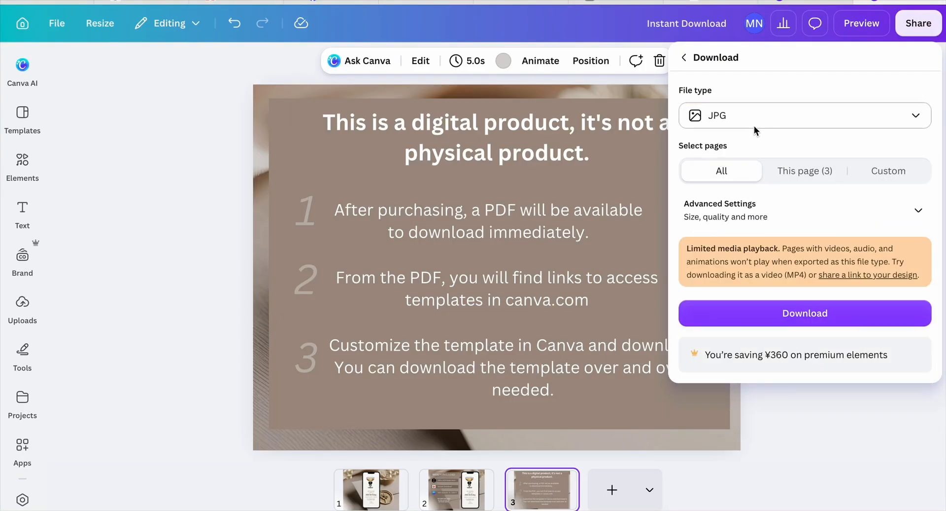
{"action": "left_click", "coordinate": [805, 318]}
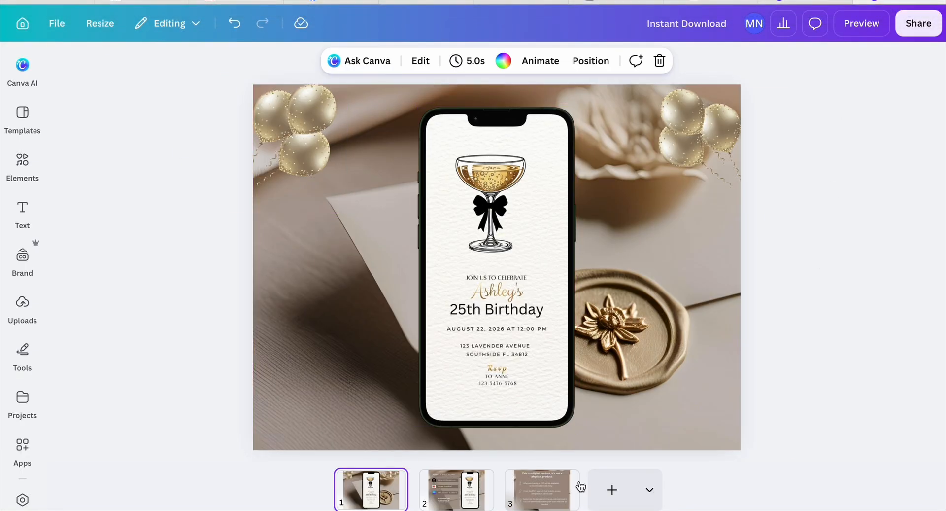
Step: Switch from the thumbnail view to the scrolling page view and go to the blank page 2
{"action": "left_click", "coordinate": [816, 509]}
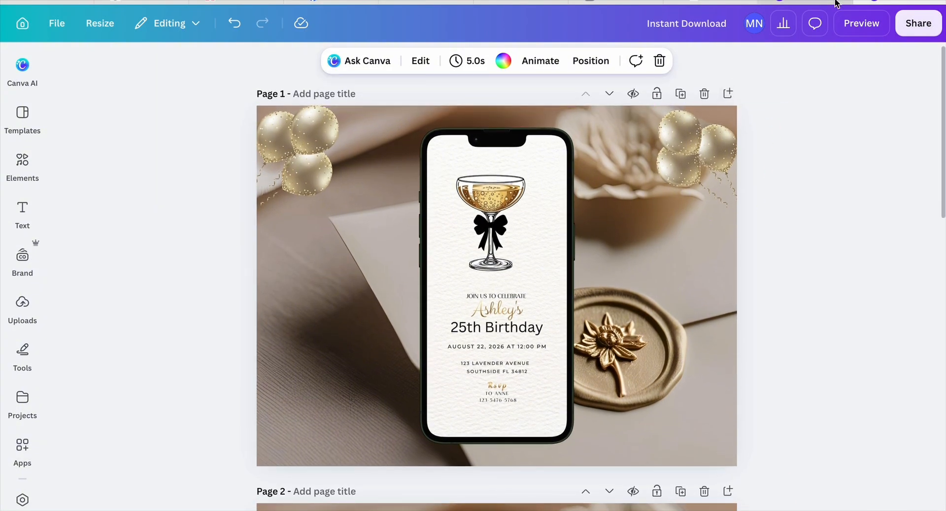
{"action": "mouse_move", "coordinate": [836, 4]}
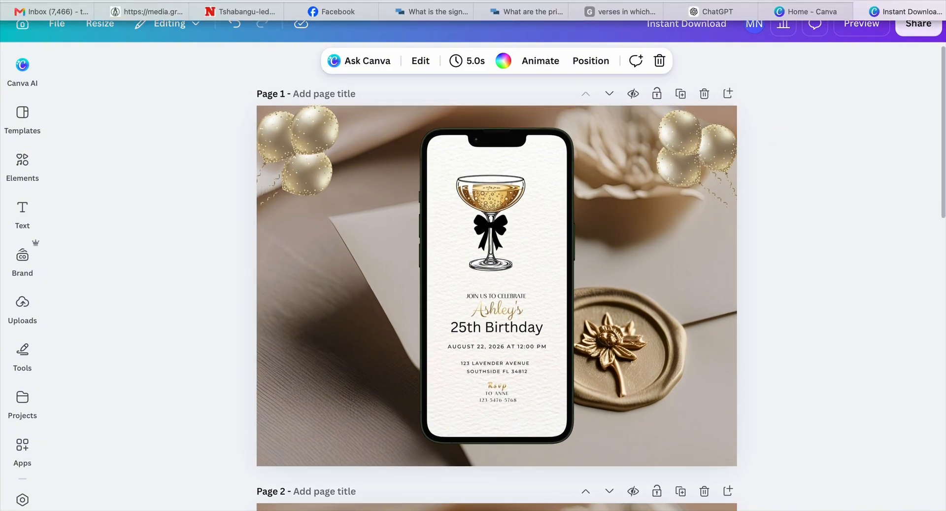
{"action": "scroll", "coordinate": [599, 241], "scroll_direction": "down", "scroll_amount": 8}
{"action": "scroll", "coordinate": [485, 288], "scroll_direction": "up", "scroll_amount": 1}
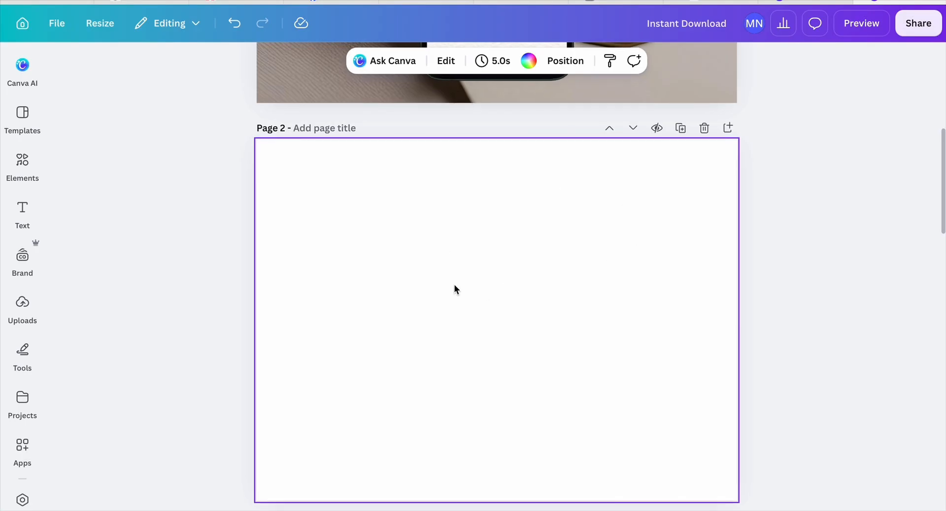
Step: Fill the blank page 2 with the background photo showing a pink envelope, blank card and pink gift boxes
{"action": "left_click", "coordinate": [6, 225]}
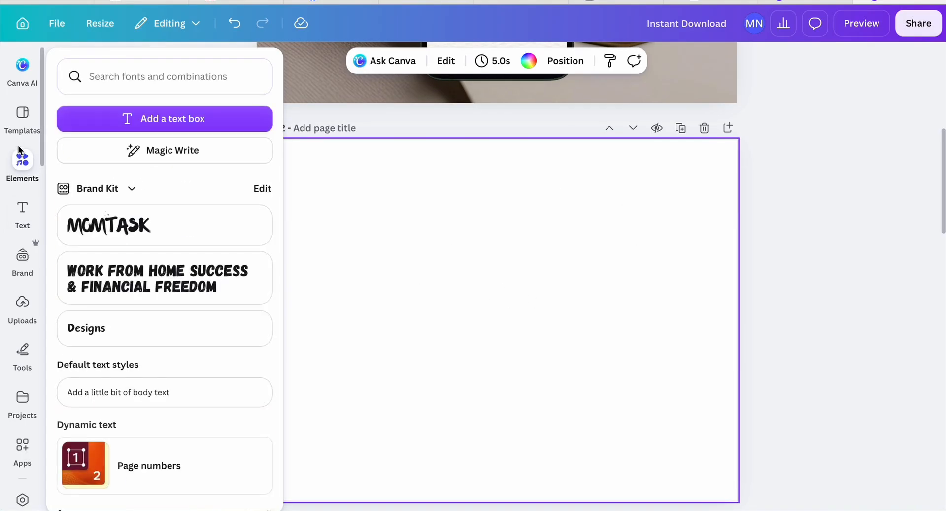
{"action": "left_click", "coordinate": [22, 161]}
{"action": "left_click", "coordinate": [23, 119]}
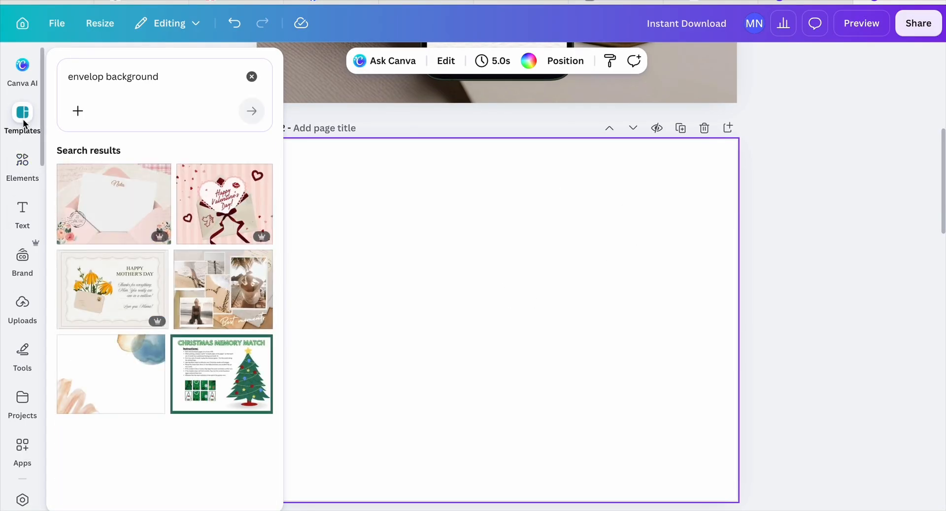
{"action": "left_click", "coordinate": [16, 181]}
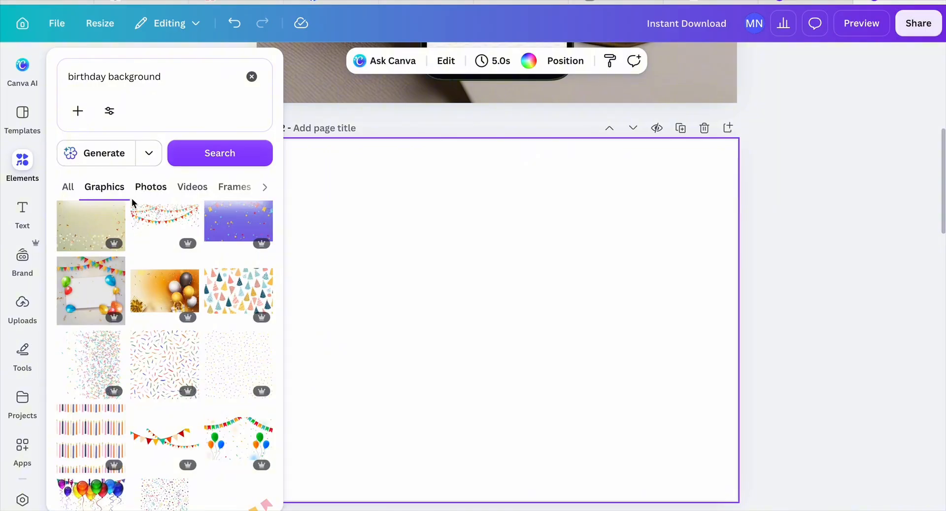
{"action": "scroll", "coordinate": [123, 239], "scroll_direction": "down", "scroll_amount": 8}
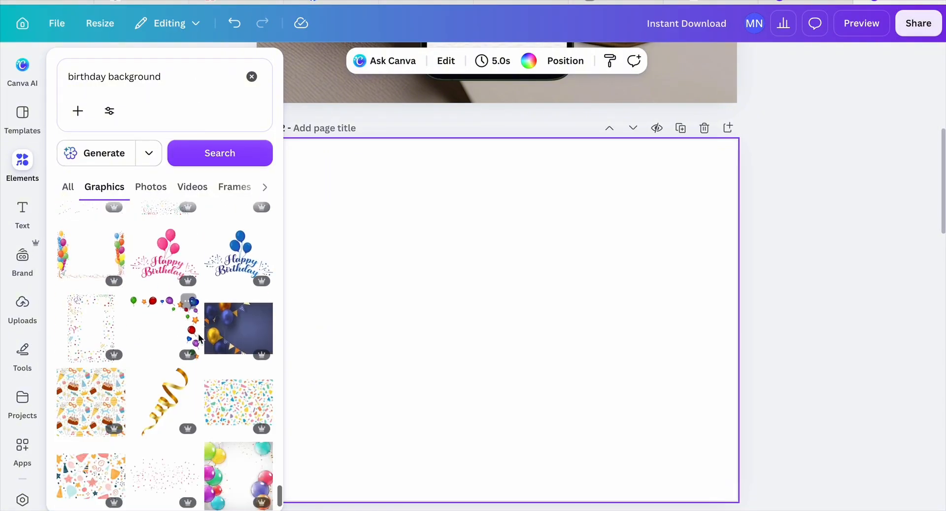
{"action": "scroll", "coordinate": [155, 335], "scroll_direction": "down", "scroll_amount": 2}
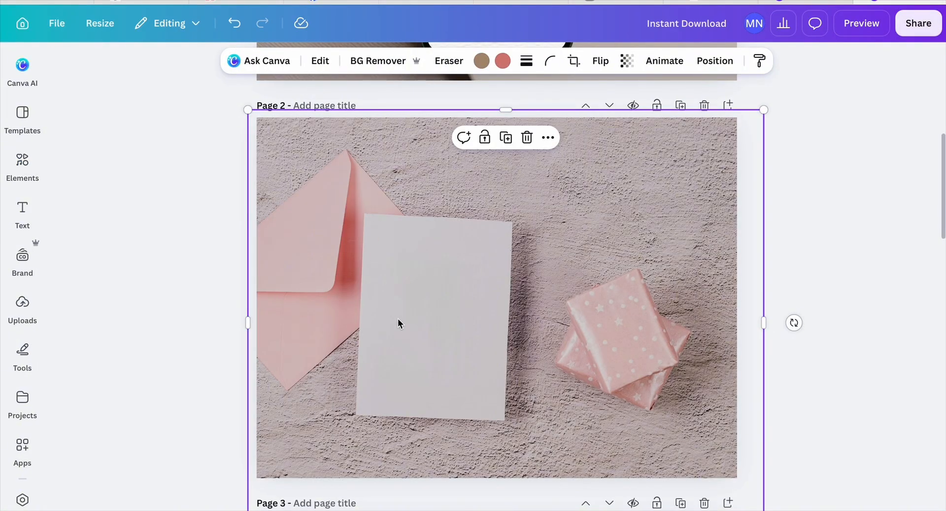
{"action": "left_click", "coordinate": [171, 266]}
{"action": "scroll", "coordinate": [415, 281], "scroll_direction": "down", "scroll_amount": 3}
{"action": "scroll", "coordinate": [493, 296], "scroll_direction": "up", "scroll_amount": 2}
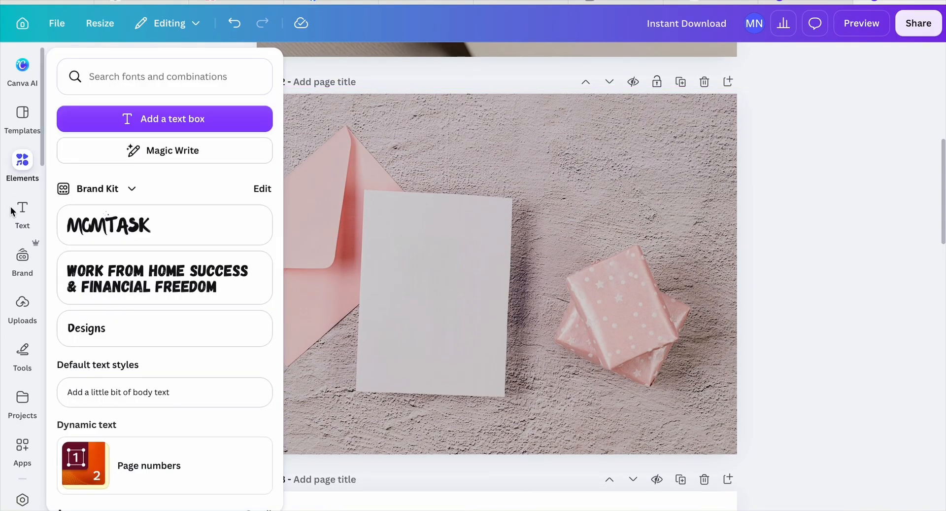
Step: Insert the uploaded strawberry 1st birthday invitation with the pink checkered background onto page 2
{"action": "left_click", "coordinate": [23, 305]}
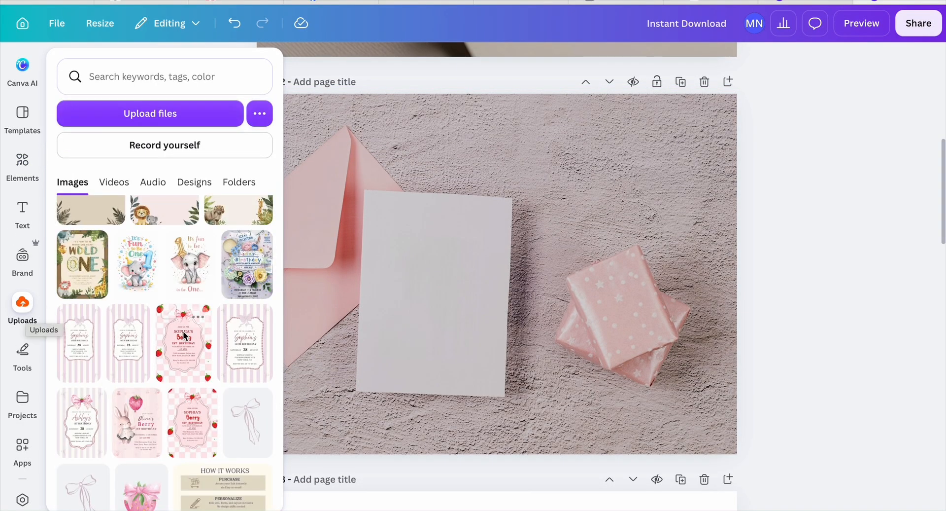
{"action": "scroll", "coordinate": [131, 374], "scroll_direction": "down", "scroll_amount": 5}
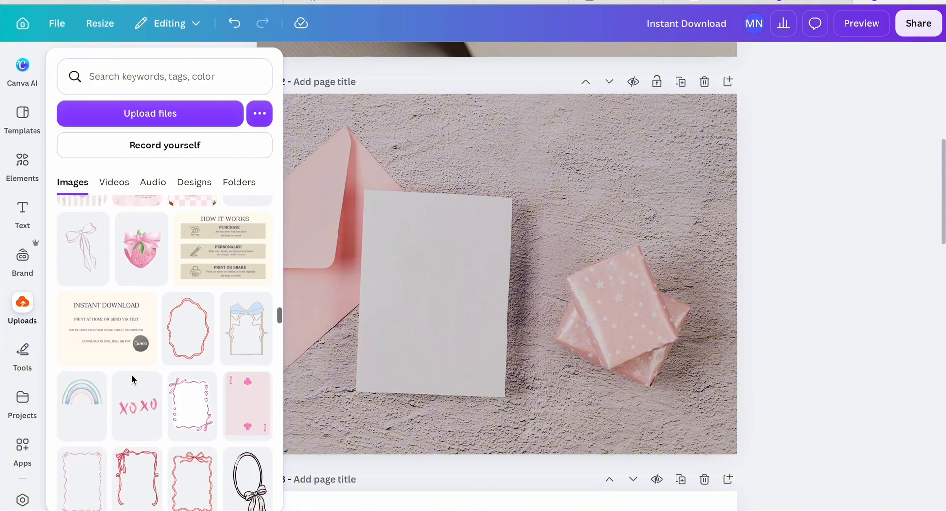
{"action": "scroll", "coordinate": [131, 374], "scroll_direction": "up", "scroll_amount": 5}
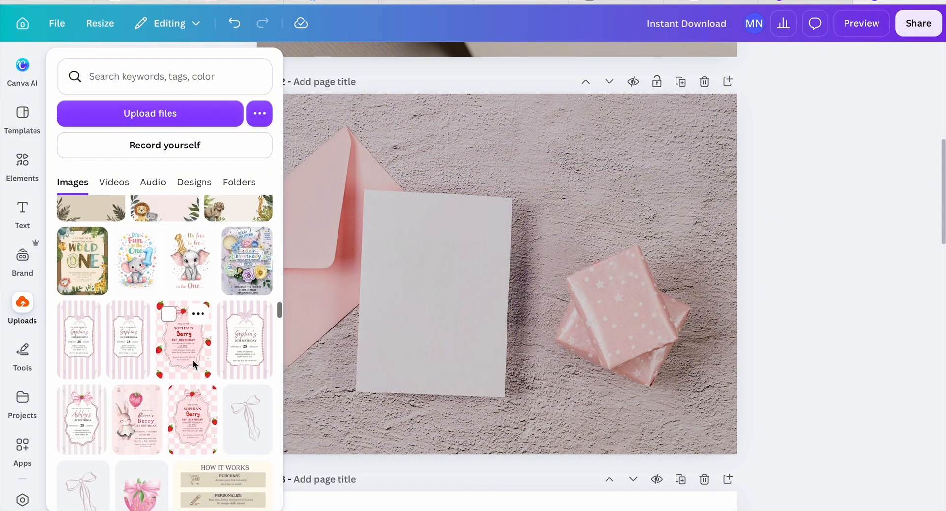
{"action": "left_click", "coordinate": [187, 357]}
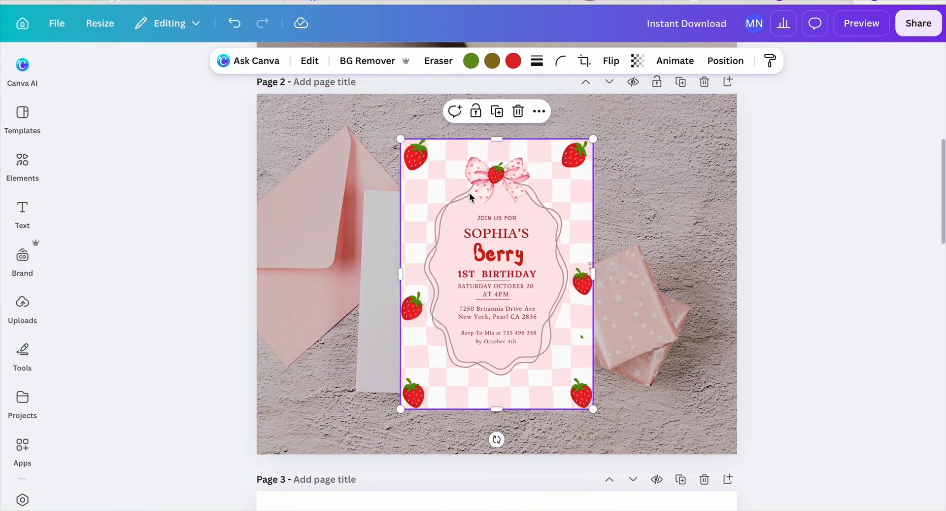
Step: Enlarge the strawberry invitation to about 1,280 × 1,792 px and position it next to the pink envelope
{"action": "left_click_drag", "start_coordinate": [402, 140], "coordinate": [384, 113]}
{"action": "left_click_drag", "start_coordinate": [593, 409], "coordinate": [610, 433]}
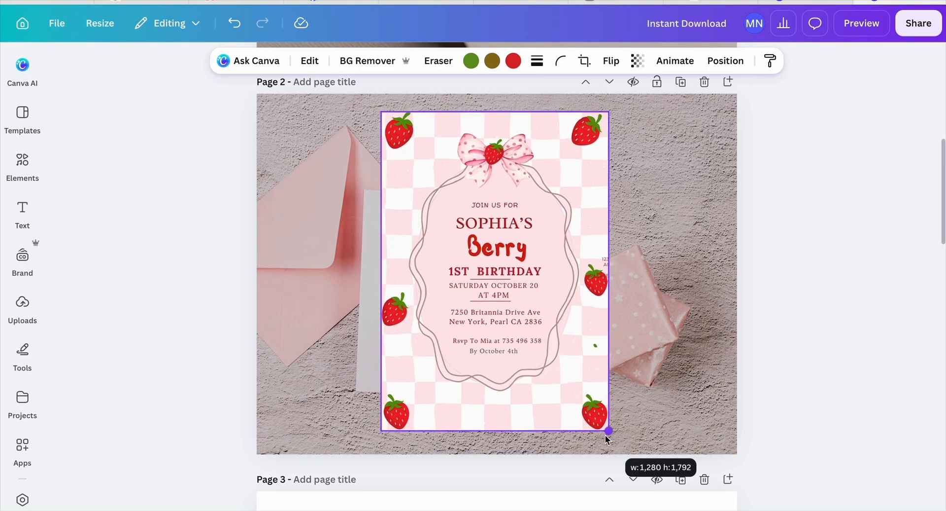
{"action": "left_click_drag", "start_coordinate": [546, 320], "coordinate": [522, 318]}
{"action": "left_click_drag", "start_coordinate": [587, 427], "coordinate": [590, 432]}
{"action": "left_click", "coordinate": [148, 284]}
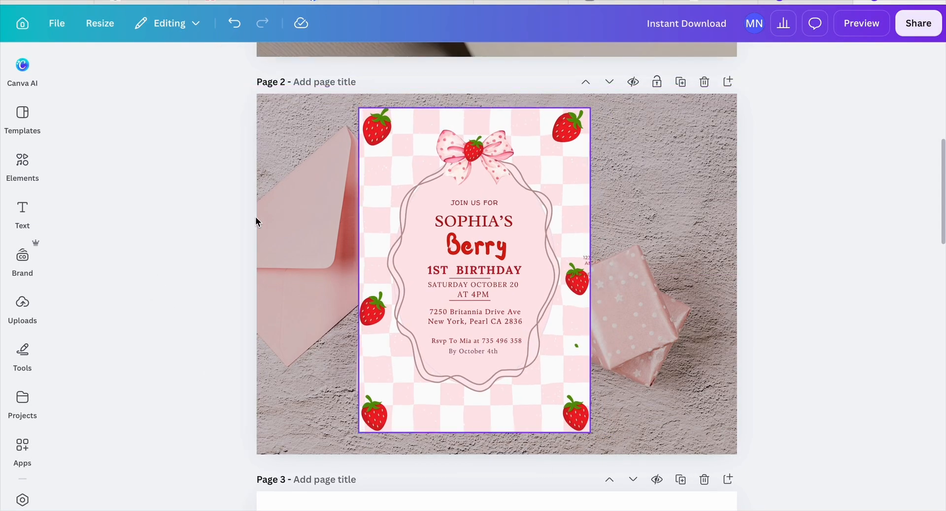
Step: Apply a Drop shadow to the strawberry invitation image on page 2
{"action": "left_click", "coordinate": [419, 209]}
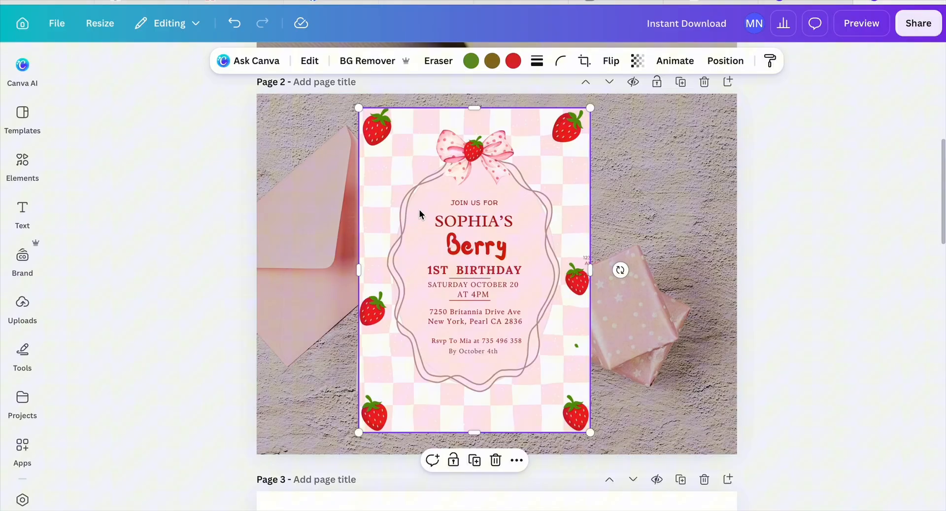
{"action": "left_click", "coordinate": [144, 247]}
{"action": "left_click", "coordinate": [468, 241]}
{"action": "left_click", "coordinate": [309, 60]}
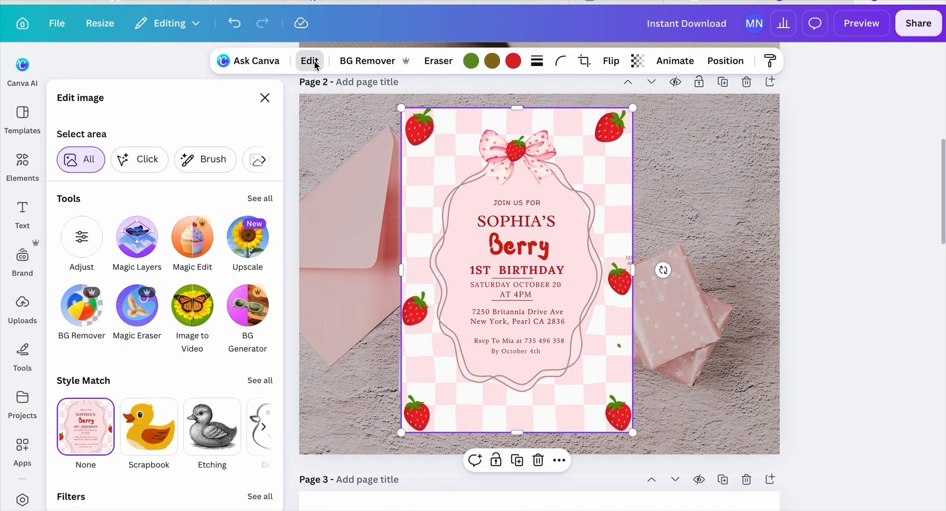
{"action": "scroll", "coordinate": [171, 274], "scroll_direction": "down", "scroll_amount": 5}
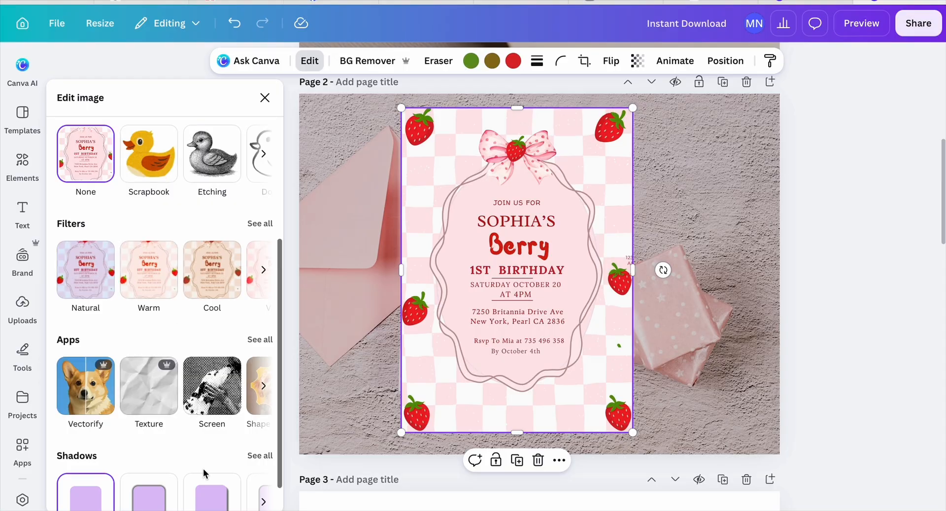
{"action": "scroll", "coordinate": [242, 459], "scroll_direction": "down", "scroll_amount": 1}
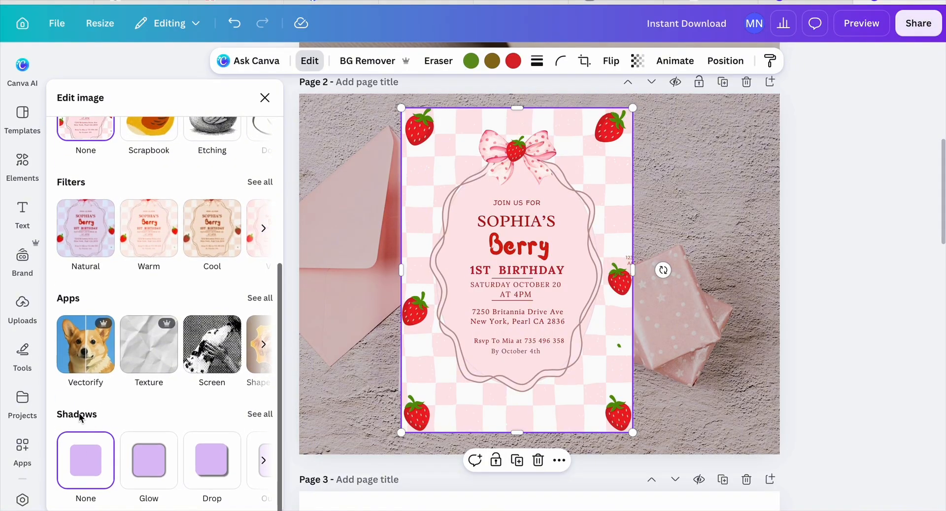
{"action": "left_click", "coordinate": [255, 415]}
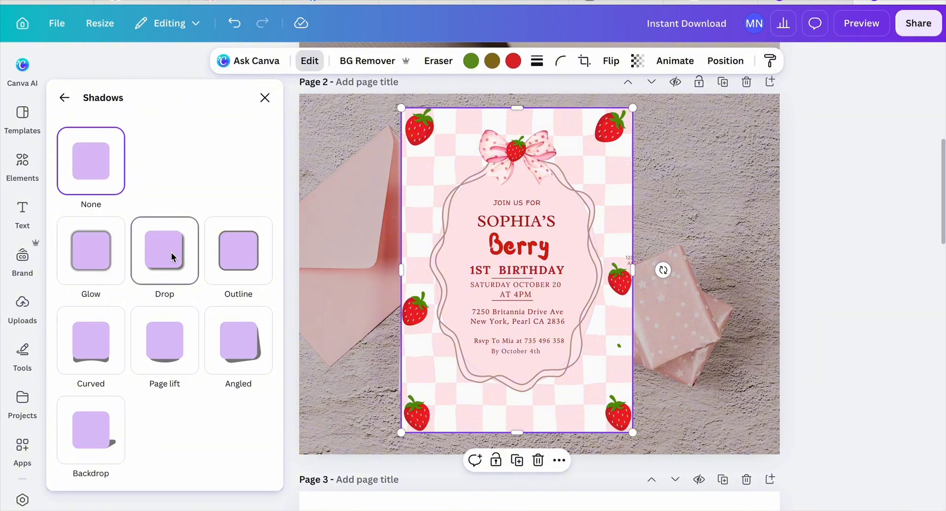
{"action": "left_click", "coordinate": [171, 253]}
{"action": "left_click", "coordinate": [687, 242]}
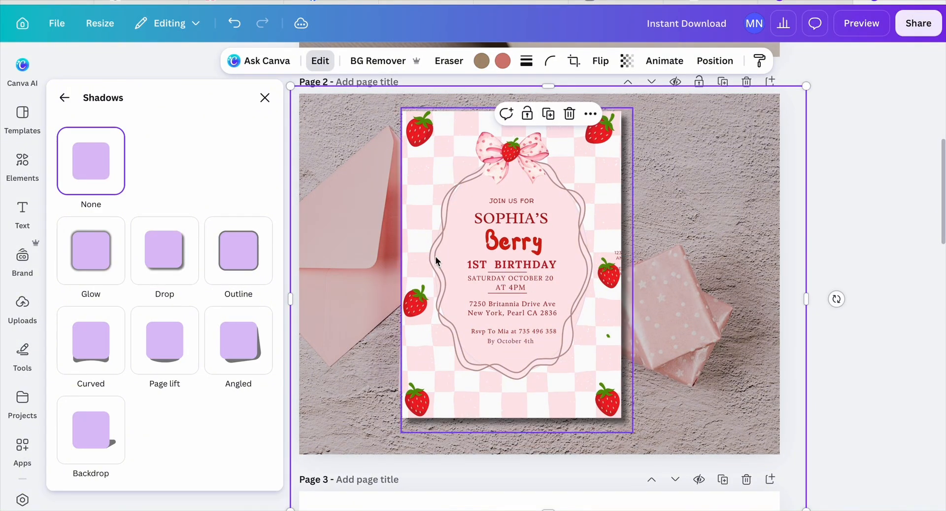
{"action": "left_click", "coordinate": [265, 97]}
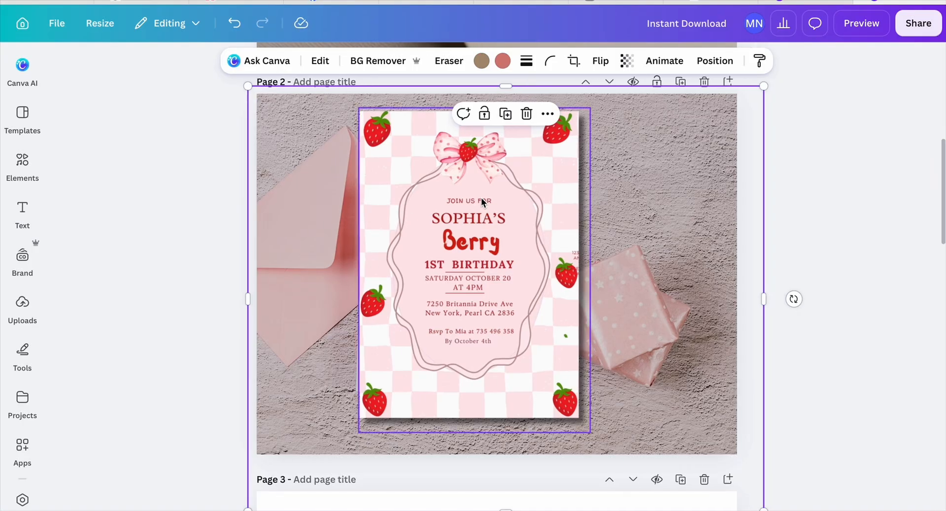
Step: Center the shadowed strawberry invitation on page 2 and enlarge it slightly to nearly fill the page height
{"action": "left_click", "coordinate": [485, 199]}
{"action": "left_click_drag", "start_coordinate": [495, 293], "coordinate": [518, 292]}
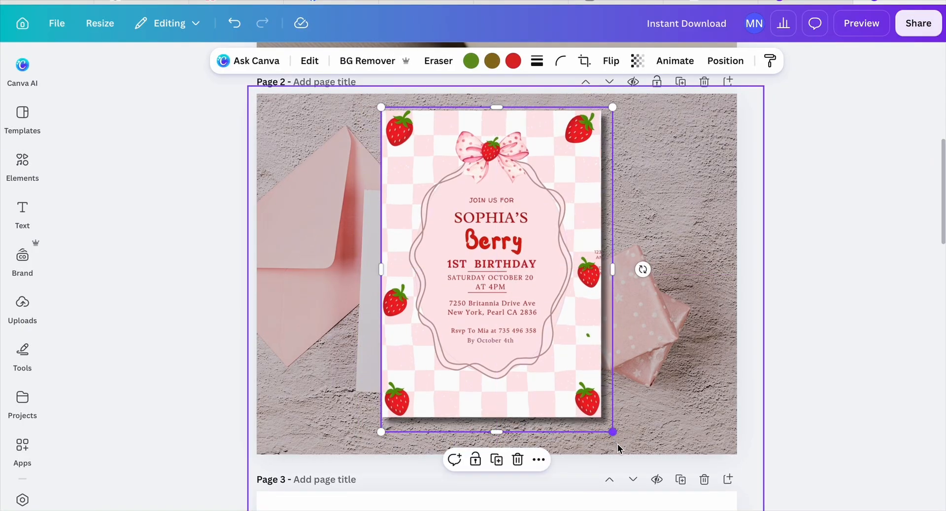
{"action": "left_click_drag", "start_coordinate": [612, 431], "coordinate": [619, 440]}
{"action": "mouse_move", "coordinate": [525, 312]}
{"action": "left_mouse_down"}
{"action": "mouse_move", "coordinate": [537, 313]}
{"action": "mouse_move", "coordinate": [505, 312]}
{"action": "mouse_move", "coordinate": [522, 312]}
{"action": "left_mouse_up"}
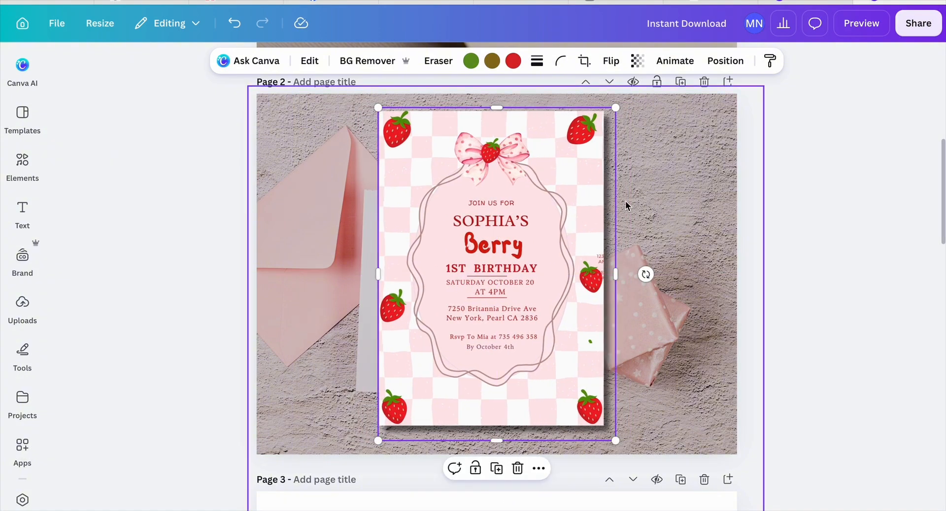
{"action": "left_click_drag", "start_coordinate": [378, 443], "coordinate": [376, 445]}
{"action": "mouse_move", "coordinate": [461, 339]}
{"action": "left_mouse_down"}
{"action": "mouse_move", "coordinate": [441, 339]}
{"action": "mouse_move", "coordinate": [451, 338]}
{"action": "left_mouse_up"}
{"action": "left_click", "coordinate": [206, 300]}
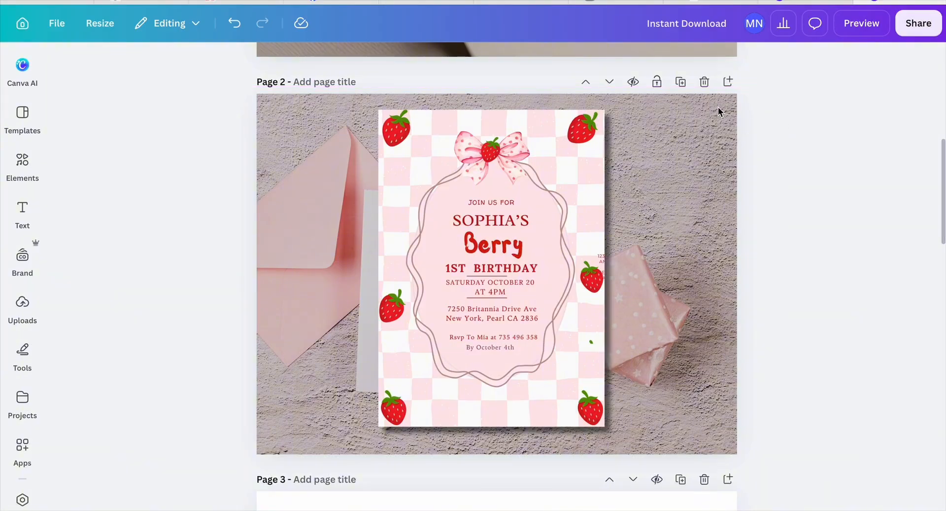
Step: Replace the previous element search with a search for "balloons"
{"action": "left_click", "coordinate": [22, 177]}
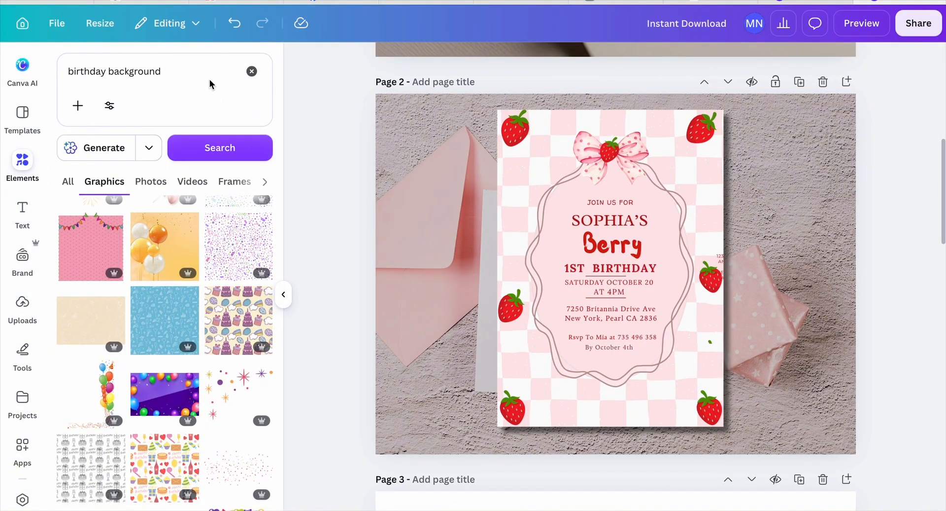
{"action": "left_click", "coordinate": [252, 71]}
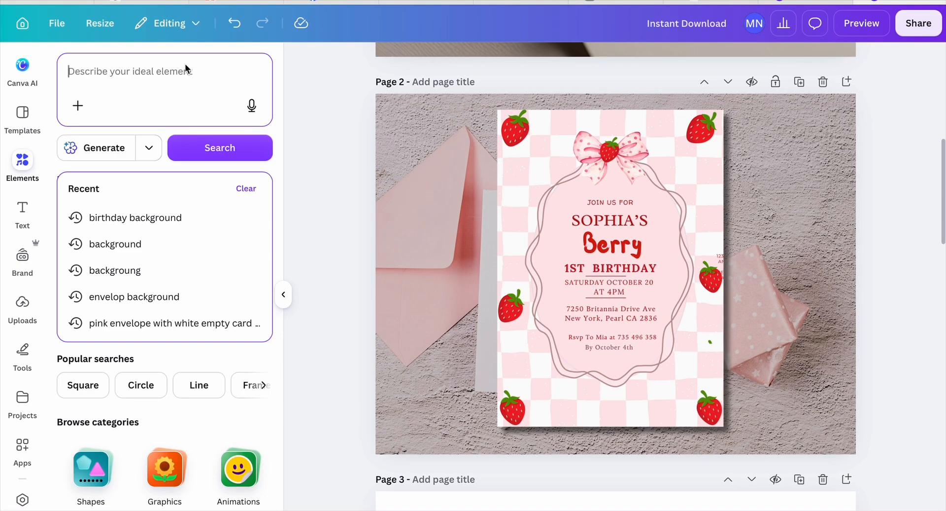
{"action": "type", "text": "ba"}
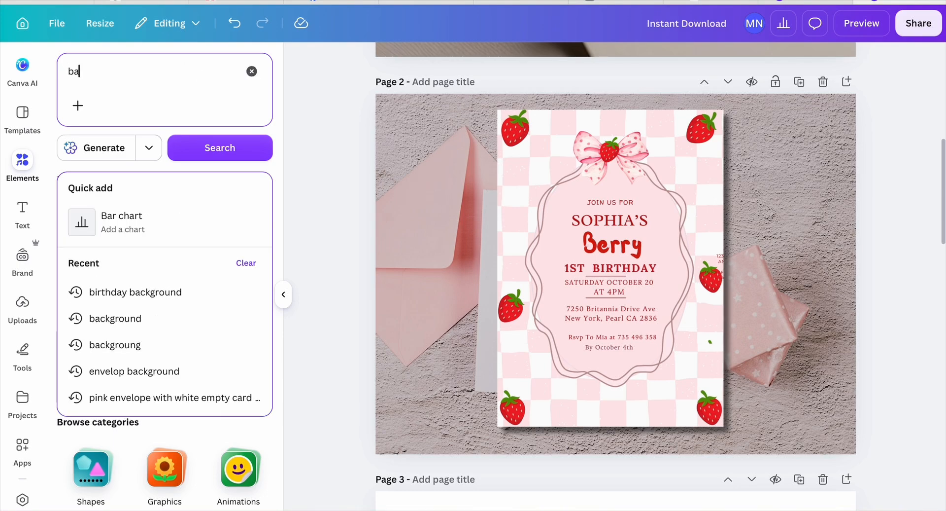
{"action": "type", "text": "lloons"}
{"action": "key", "text": "Return"}
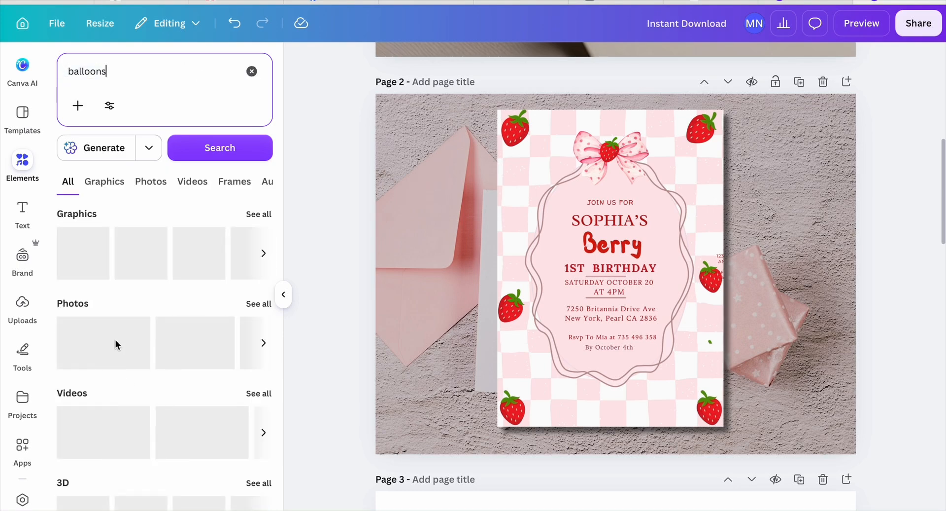
Step: Try a shrunken rose-gold balloon graphic over the pink envelope beside the strawberry invitation on page 2, and delete it
{"action": "left_click", "coordinate": [104, 182]}
{"action": "scroll", "coordinate": [197, 395], "scroll_direction": "down", "scroll_amount": 5}
{"action": "left_click", "coordinate": [241, 357]}
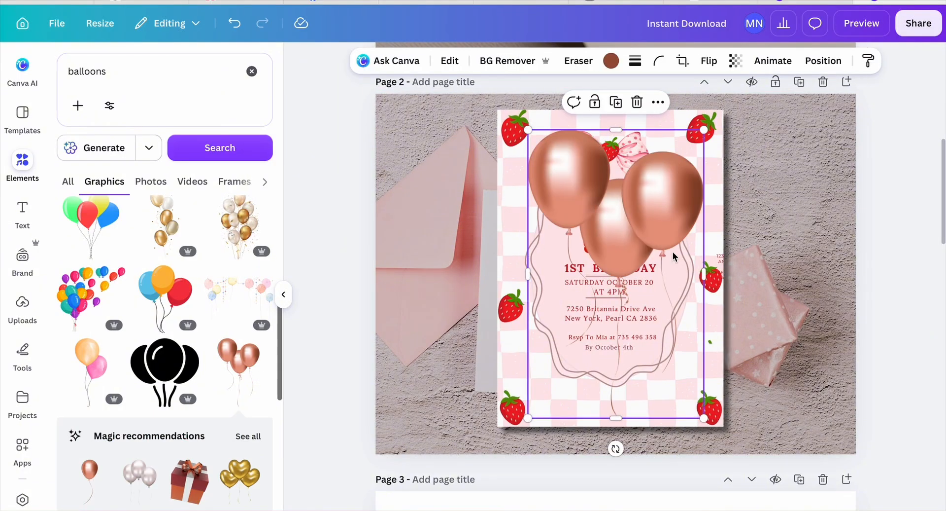
{"action": "left_click_drag", "start_coordinate": [704, 130], "coordinate": [578, 335]}
{"action": "left_click_drag", "start_coordinate": [556, 374], "coordinate": [461, 179]}
{"action": "left_click_drag", "start_coordinate": [419, 200], "coordinate": [406, 225]}
{"action": "left_click_drag", "start_coordinate": [406, 226], "coordinate": [405, 305]}
{"action": "left_click_drag", "start_coordinate": [386, 222], "coordinate": [363, 193]}
{"action": "left_click", "coordinate": [284, 294]}
{"action": "key", "text": "Delete"}
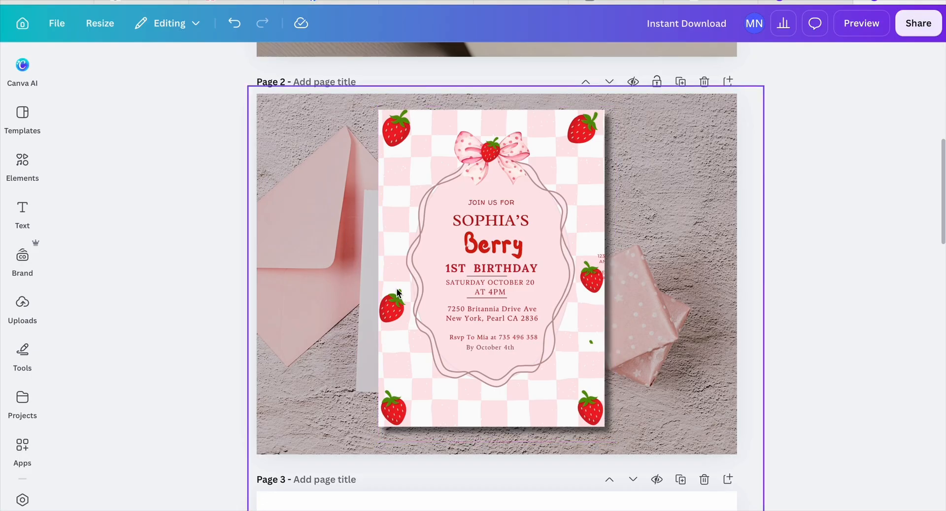
Step: Review the design's download options with JPG as the file type and all pages selected, and dismiss them
{"action": "left_click", "coordinate": [914, 25]}
{"action": "left_click", "coordinate": [710, 335]}
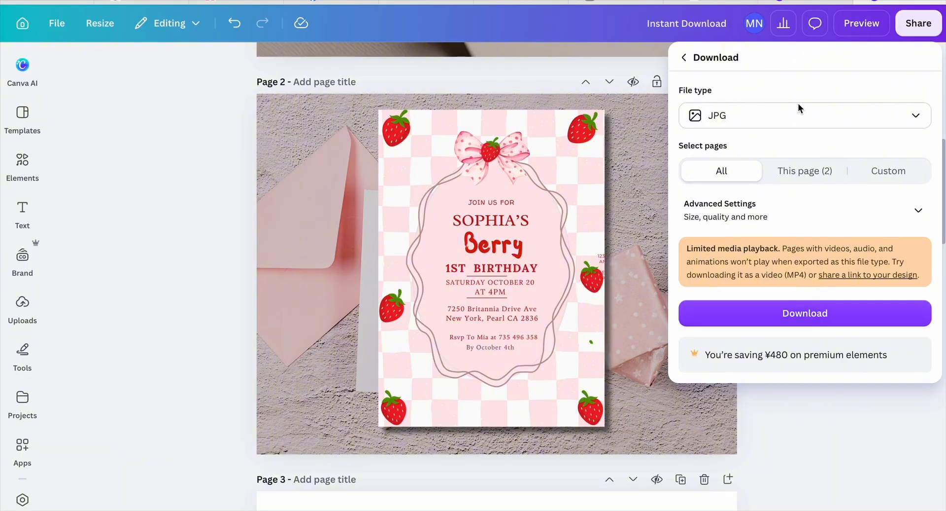
{"action": "left_click", "coordinate": [915, 116]}
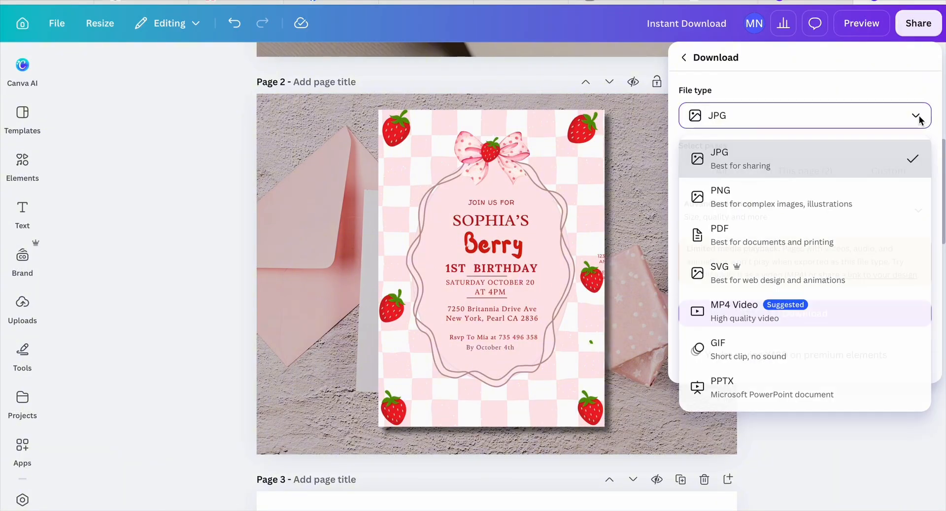
{"action": "left_click", "coordinate": [754, 158]}
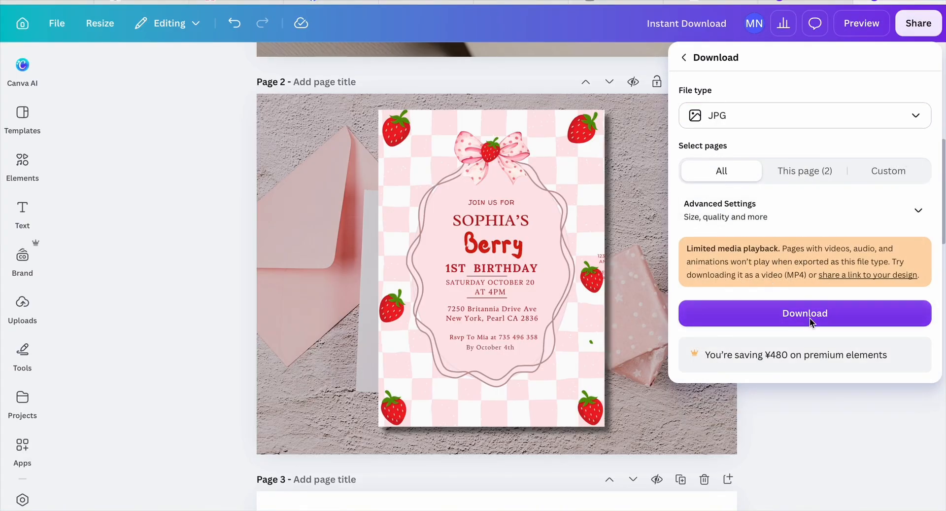
{"action": "left_click", "coordinate": [771, 170]}
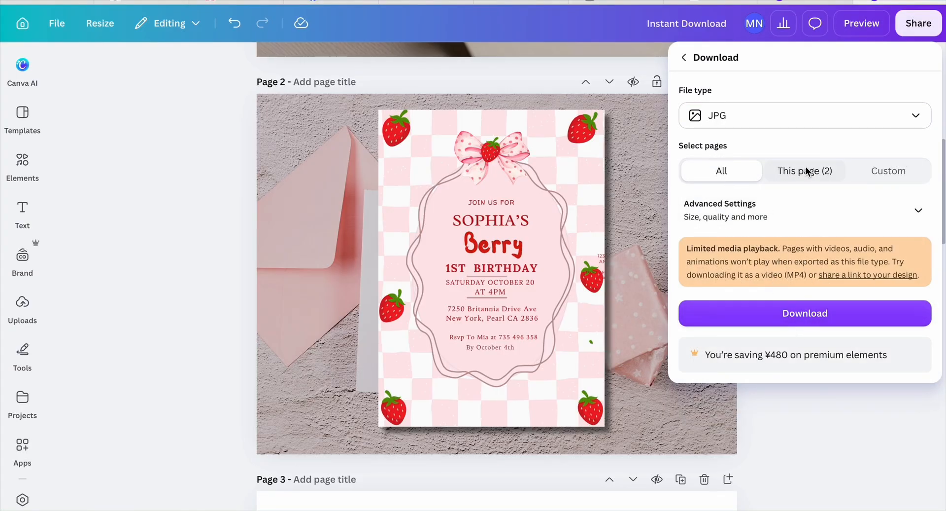
{"action": "left_click", "coordinate": [734, 169]}
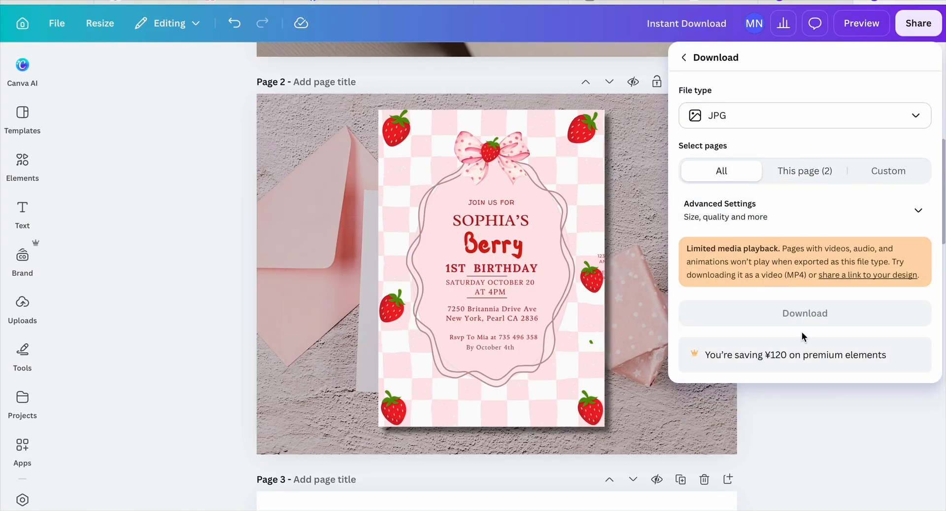
{"action": "left_click", "coordinate": [841, 416]}
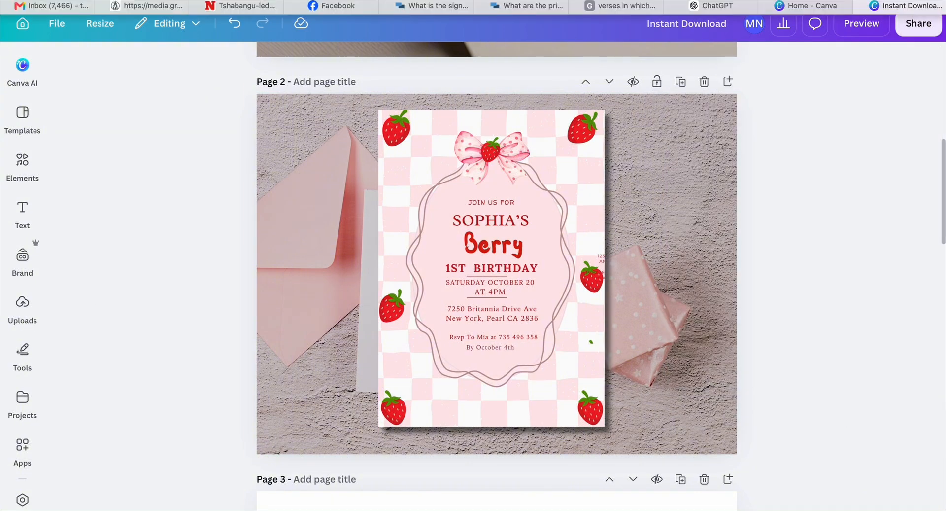